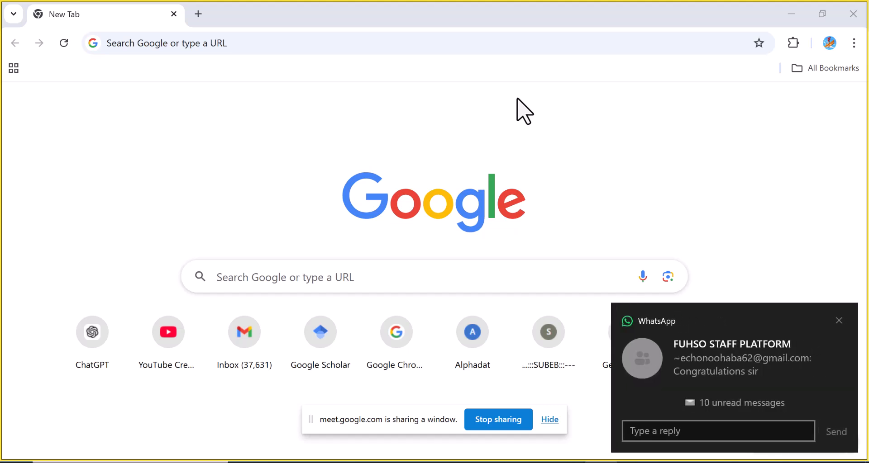
Search Google for google form
left_click(839, 322)
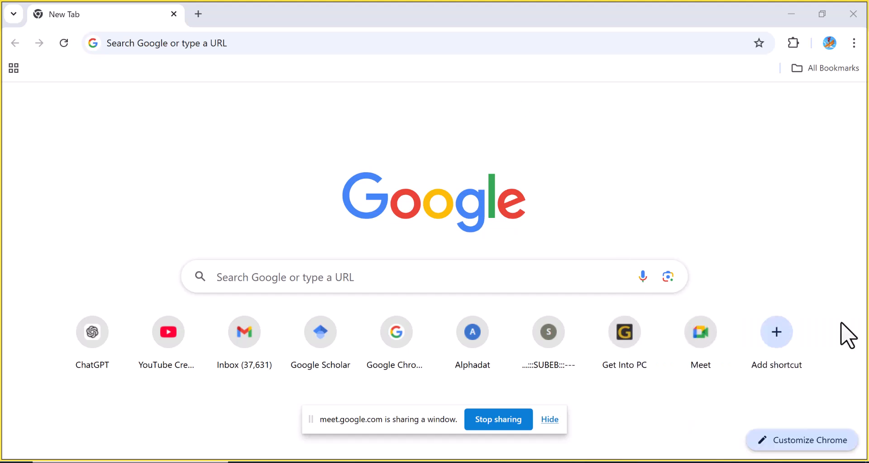
left_click(314, 278)
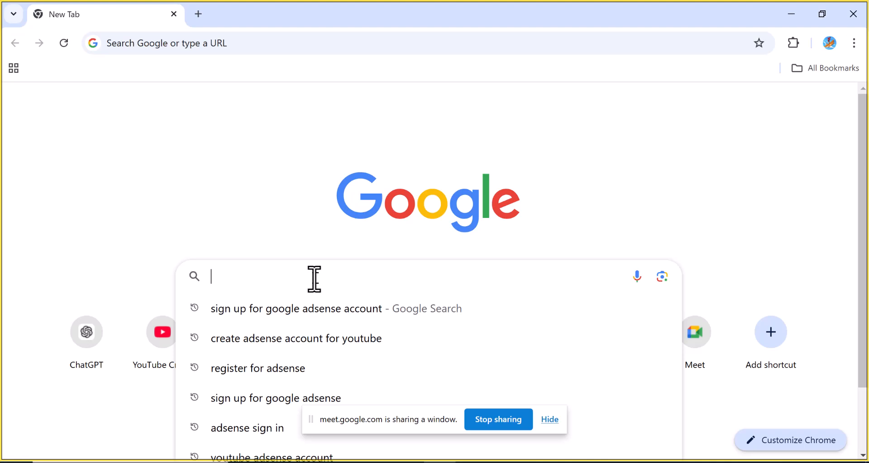
type("google")
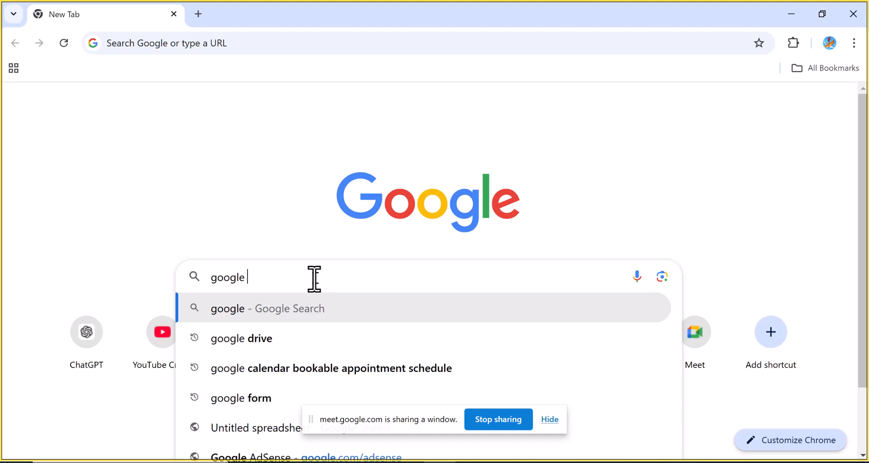
type(" form")
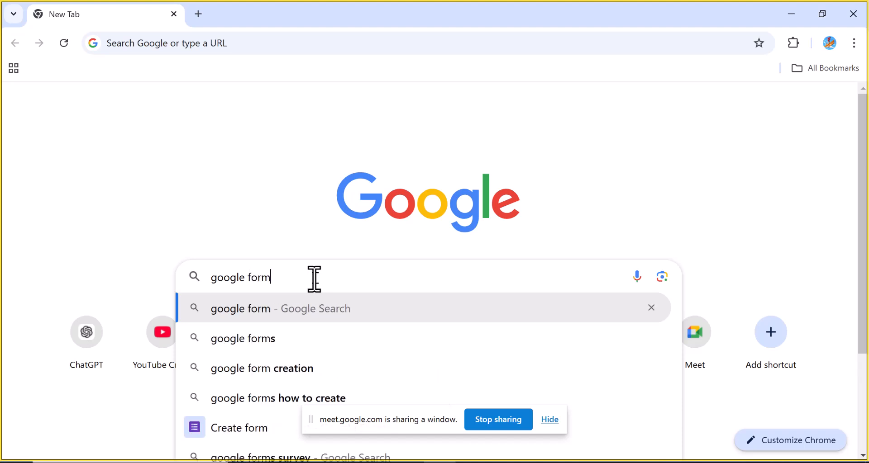
key("Return")
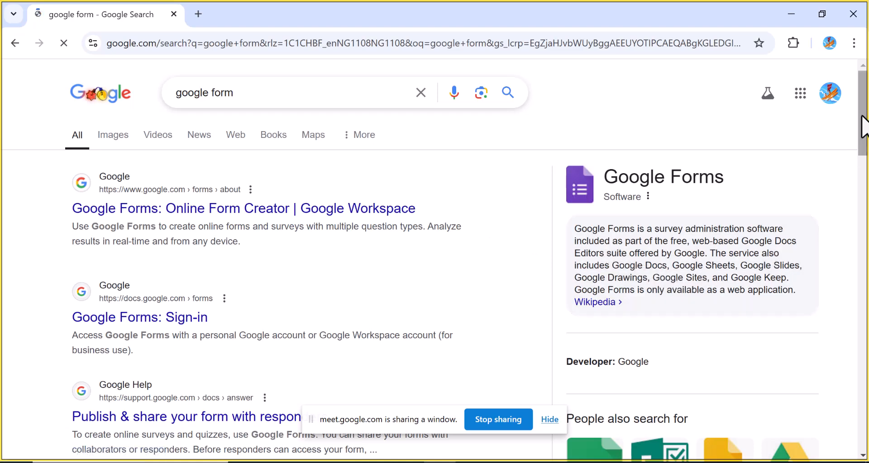
mouse_move(861, 117)
left_mouse_down()
mouse_move(861, 146)
mouse_move(861, 113)
left_mouse_up()
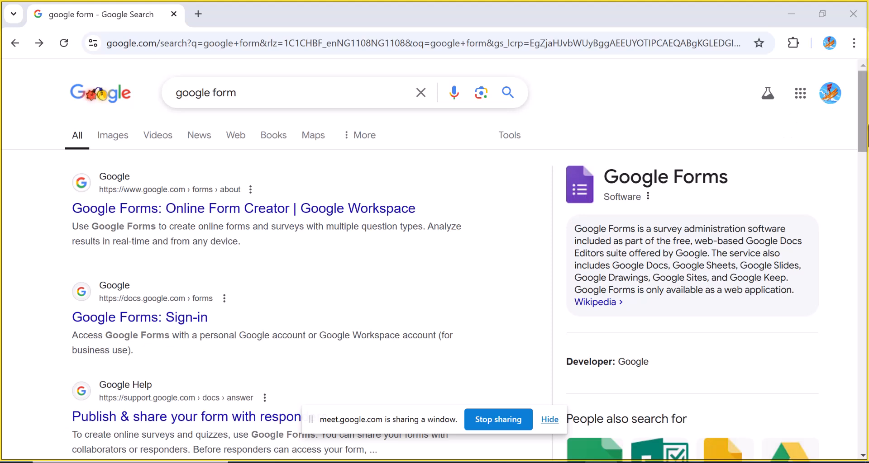
left_click(799, 104)
left_click(799, 104)
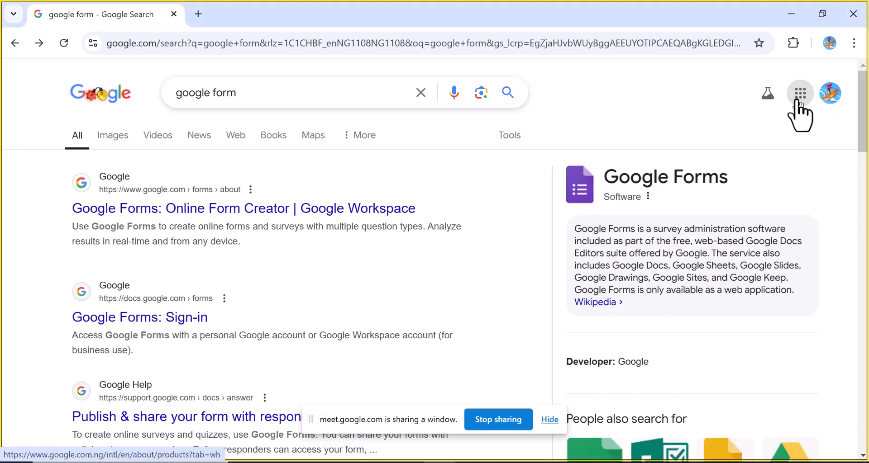
left_click(799, 104)
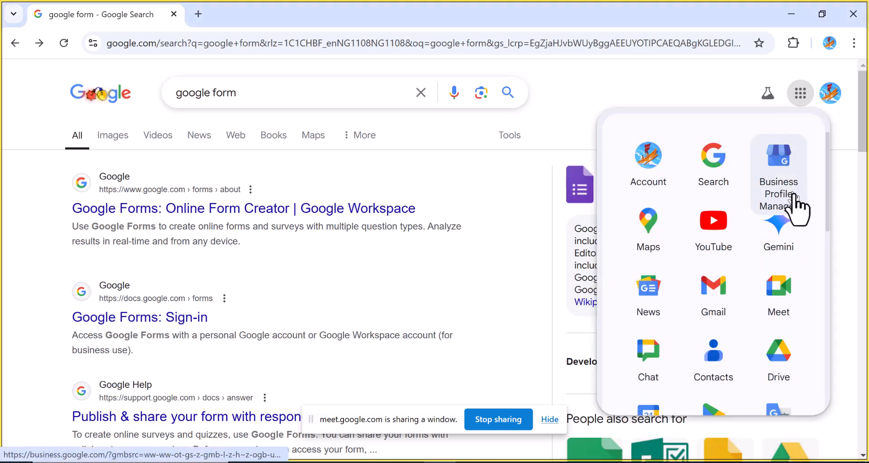
left_click_drag(828, 225, 829, 353)
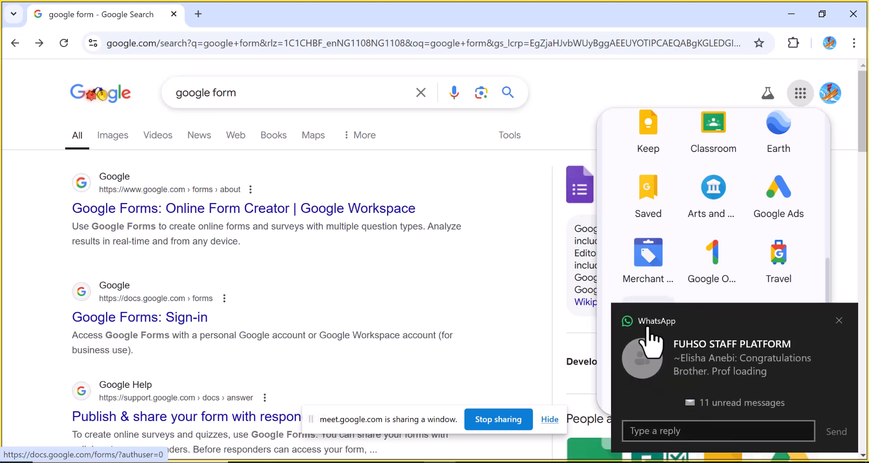
left_click(837, 322)
left_click(837, 321)
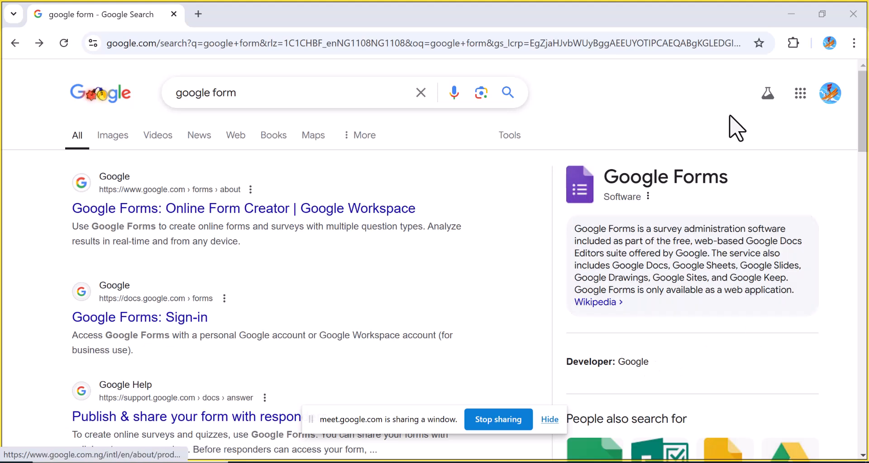
Open Google Forms from the Google apps launcher
left_click(803, 90)
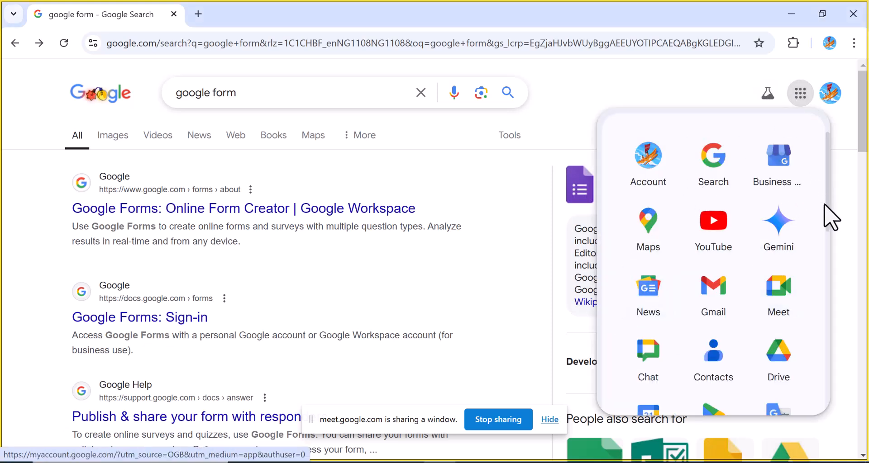
scroll(822, 267, "down", 3)
scroll(830, 344, "down", 8)
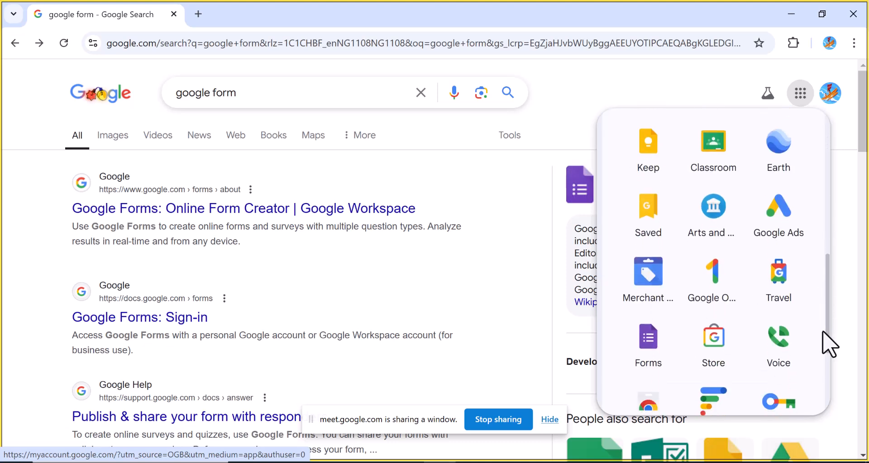
left_click(641, 271)
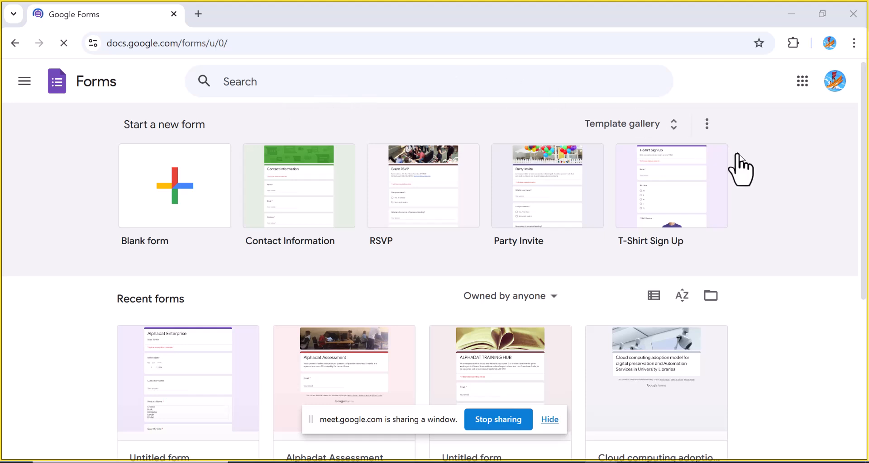
Start a new blank form
left_click_drag(865, 210, 861, 150)
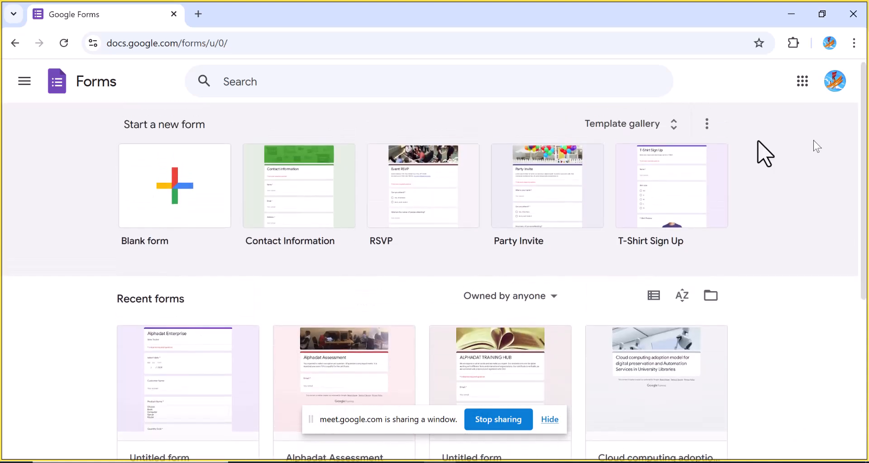
left_click(188, 208)
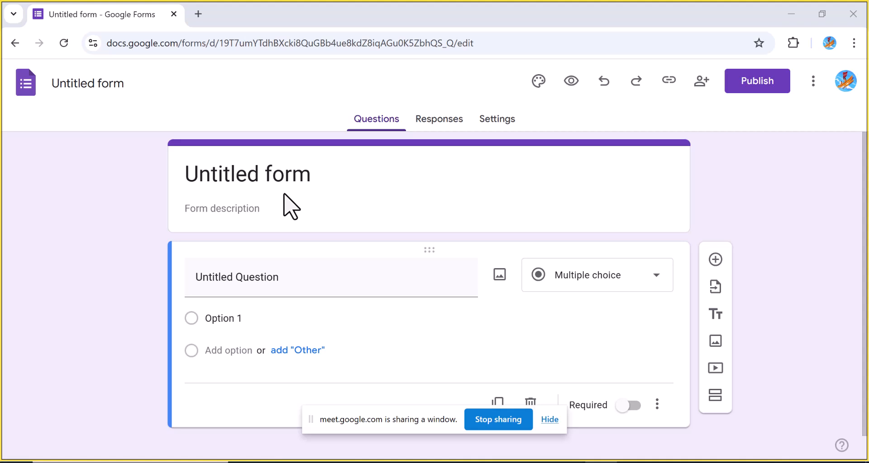
Replace the form title with Role of AI
left_click(233, 178)
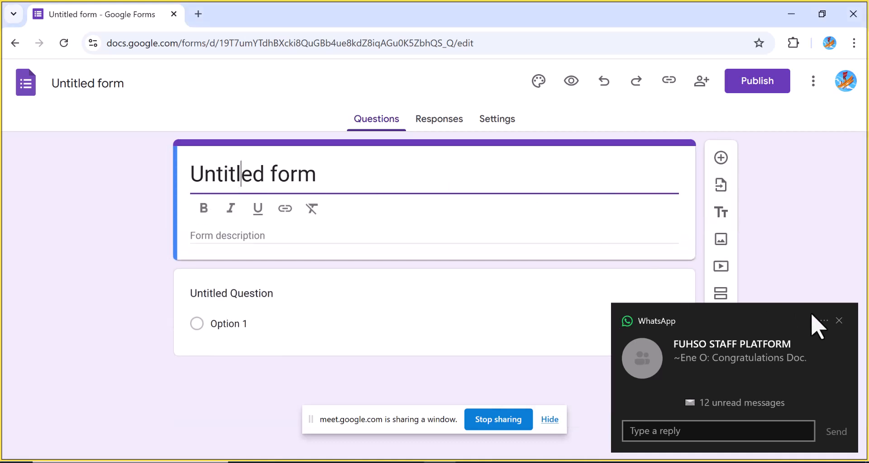
left_click(839, 321)
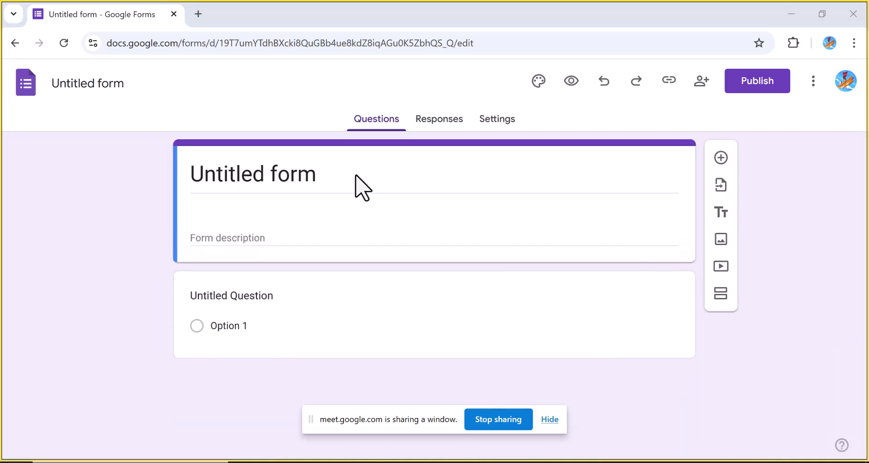
left_click(323, 179)
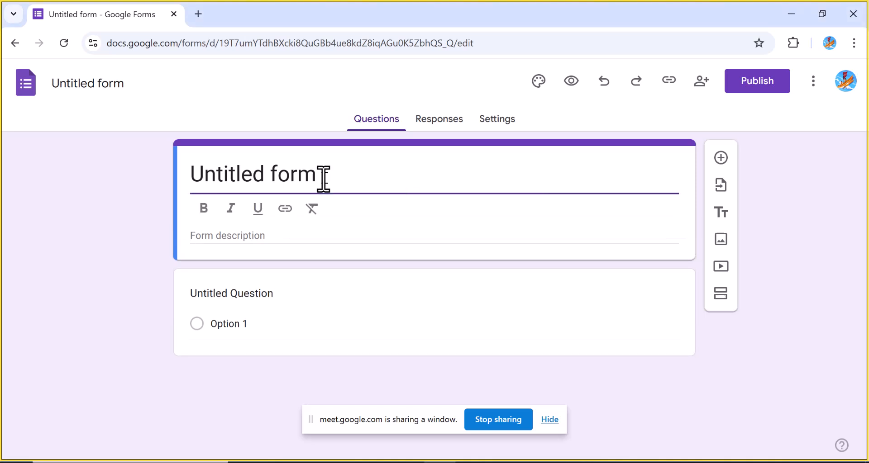
left_click(309, 96)
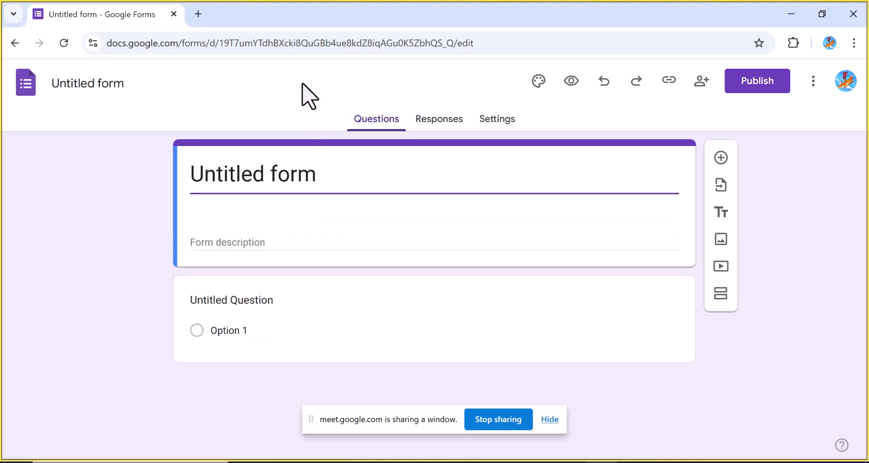
left_click(319, 182)
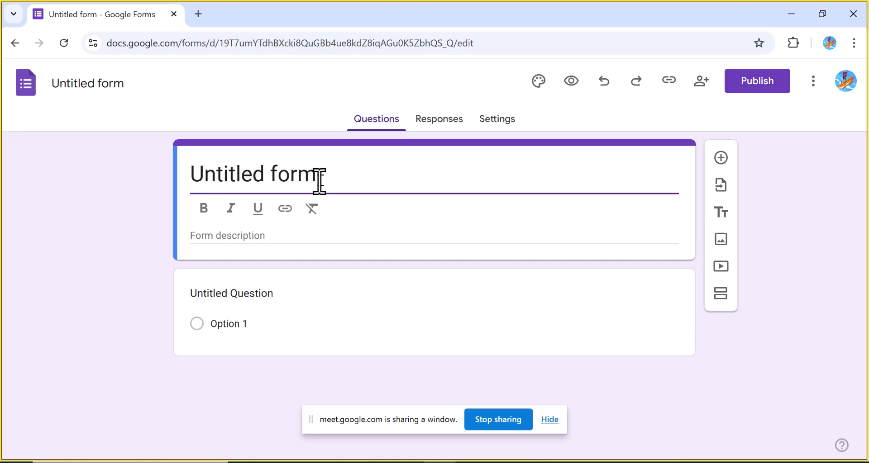
key("BackSpace")
key("BackSpace")
key("BackSpace")
key("BackSpace")
key("BackSpace")
key("BackSpace")
key("BackSpace")
key("BackSpace")
key("BackSpace")
key("BackSpace")
key("BackSpace")
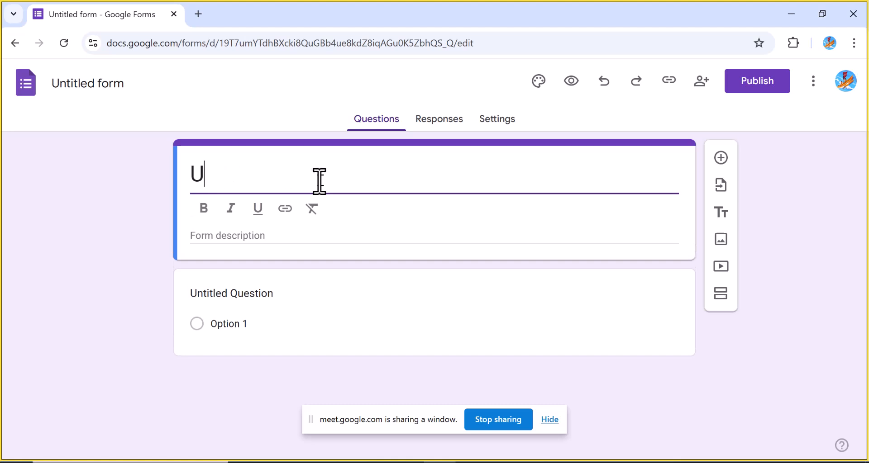
key("ctrl+z")
type("R")
key("BackSpace")
key("BackSpace")
key("BackSpace")
key("BackSpace")
key("BackSpace")
key("BackSpace")
key("BackSpace")
key("BackSpace")
key("BackSpace")
key("BackSpace")
key("BackSpace")
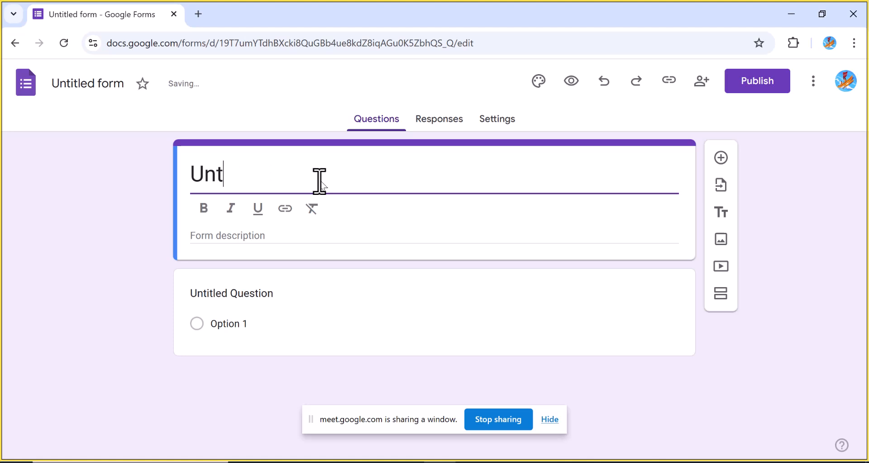
key("BackSpace")
type("R")
key("BackSpace")
key("Right")
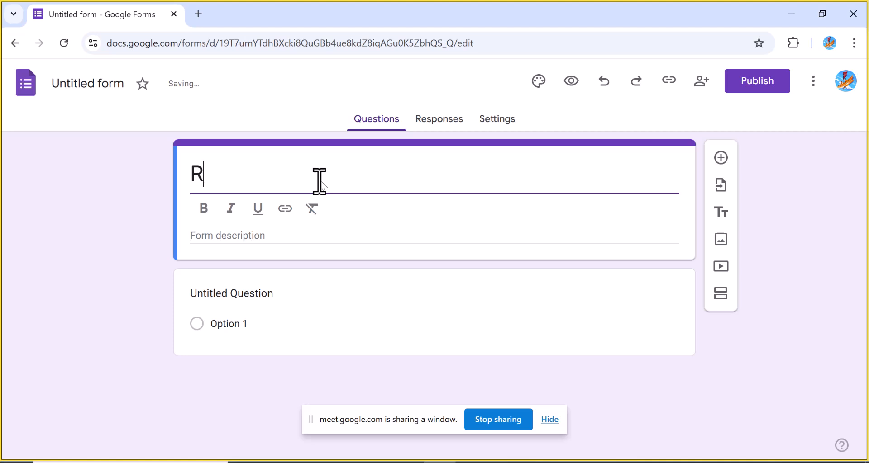
type("ole")
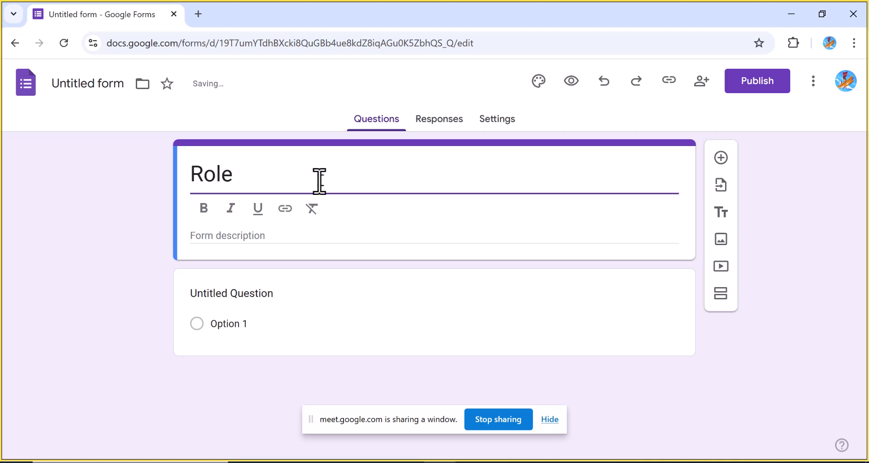
type(" of AI")
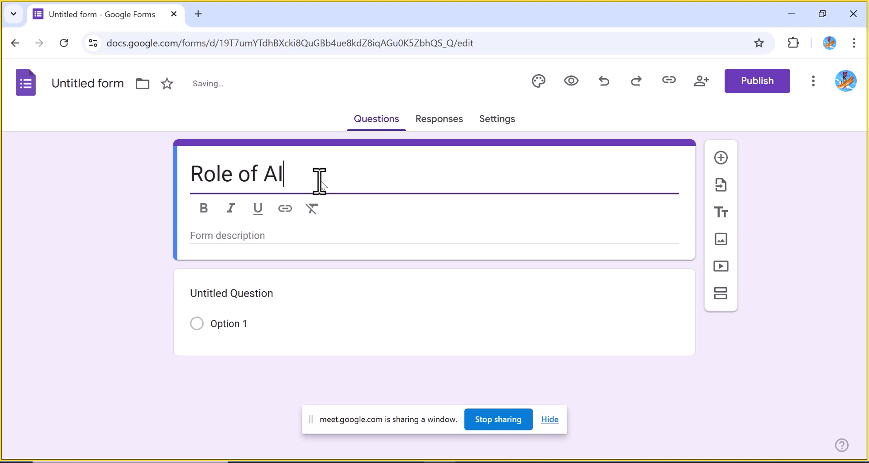
type(" on")
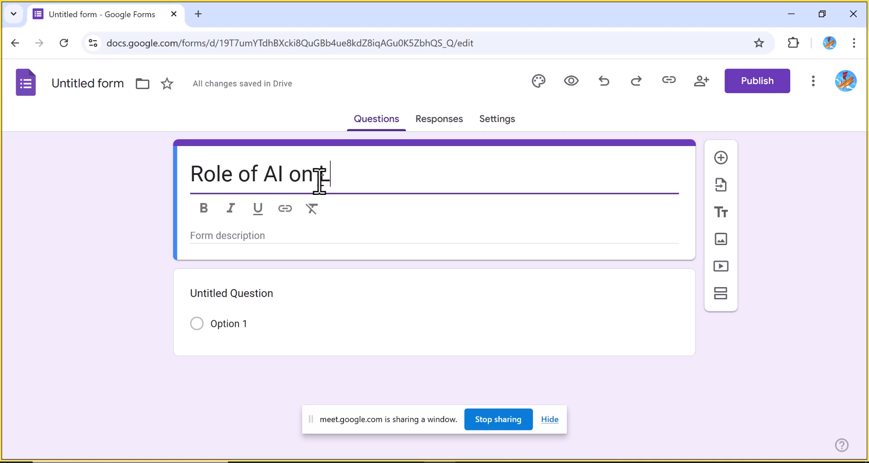
Extend the form title to Role of AI on Leadership Organisation
key("BackSpace")
type("Org")
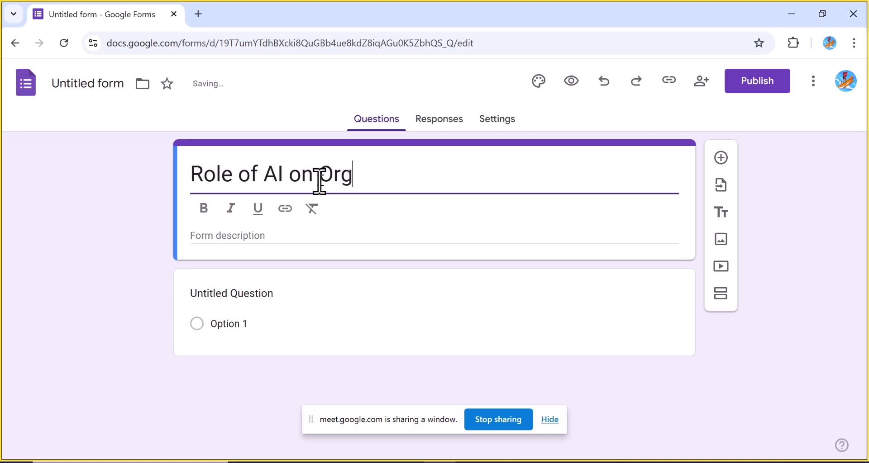
type("anisatio")
key("BackSpace")
key("BackSpace")
key("BackSpace")
key("BackSpace")
key("BackSpace")
key("BackSpace")
key("BackSpace")
key("BackSpace")
key("BackSpace")
key("BackSpace")
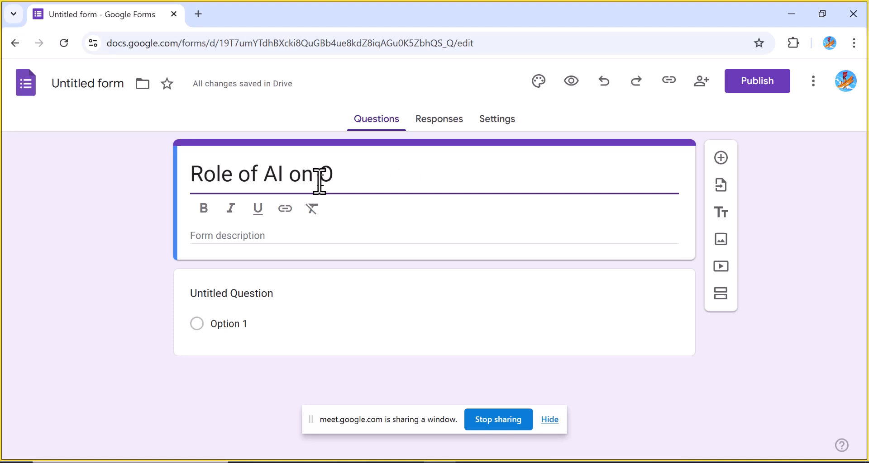
type("Leade")
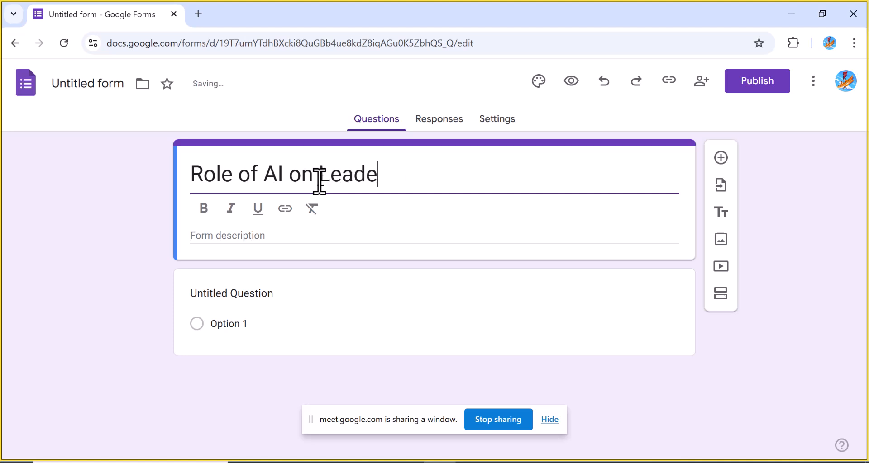
type("rship Ord")
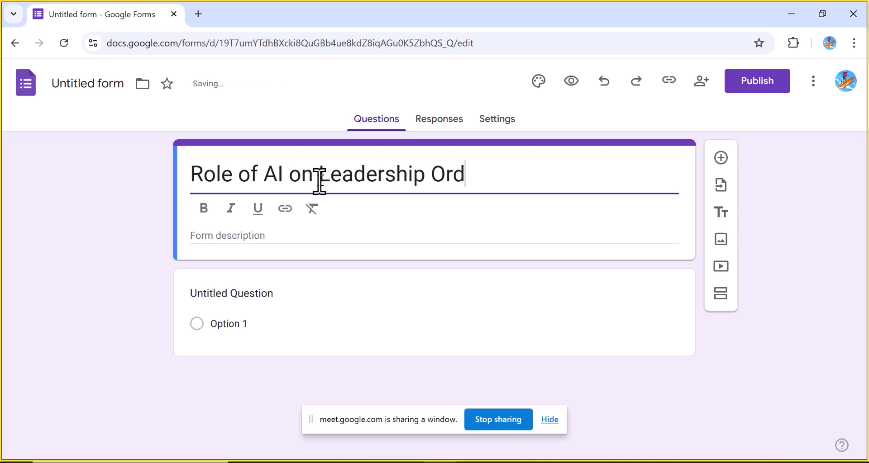
key("BackSpace")
type("ganis")
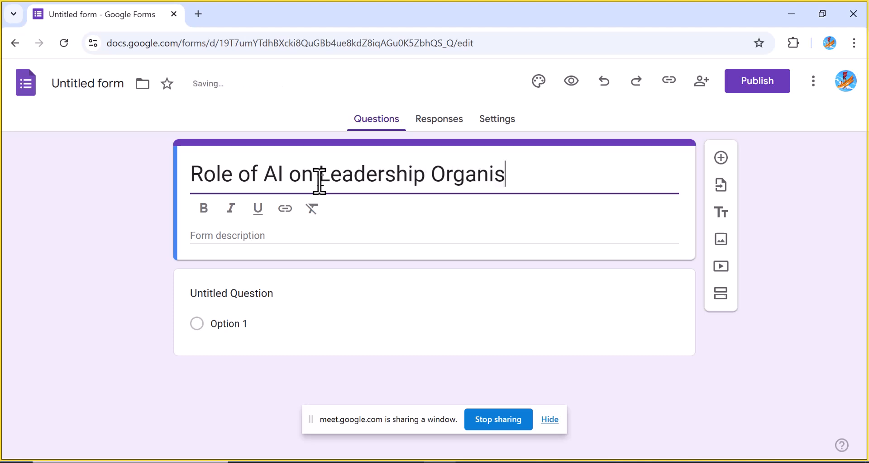
type("ation")
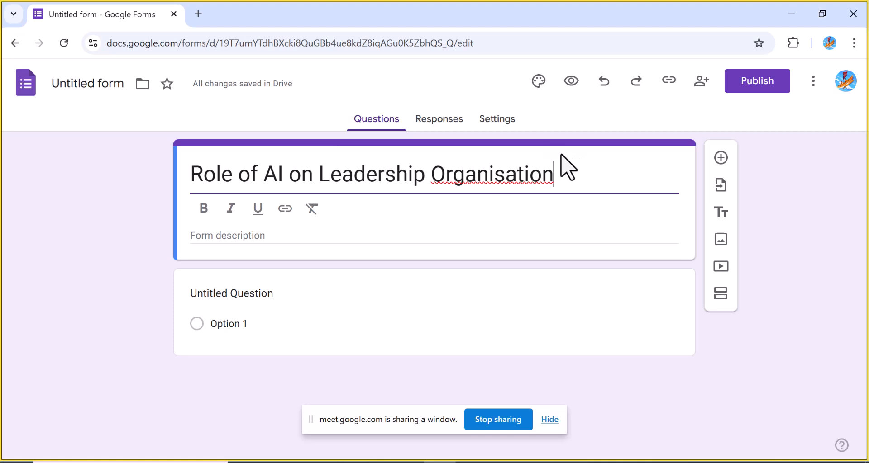
Open the theme settings' header image chooser and browse its Upload and Photos sources
left_click(536, 82)
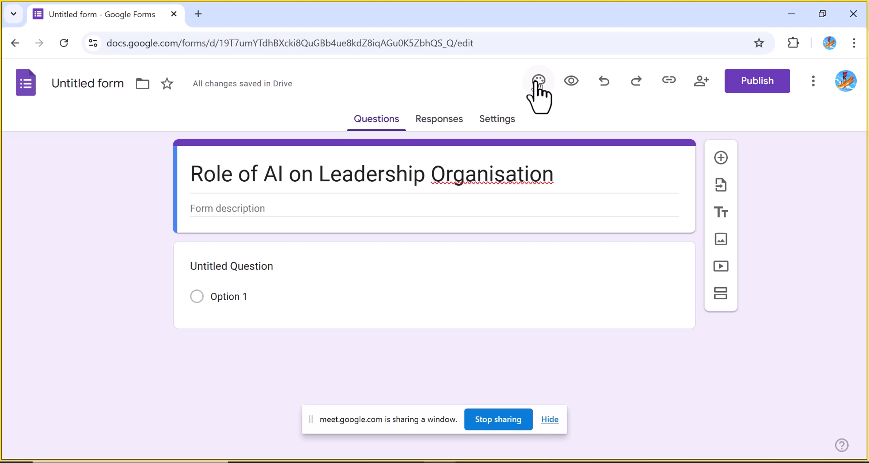
left_click(537, 83)
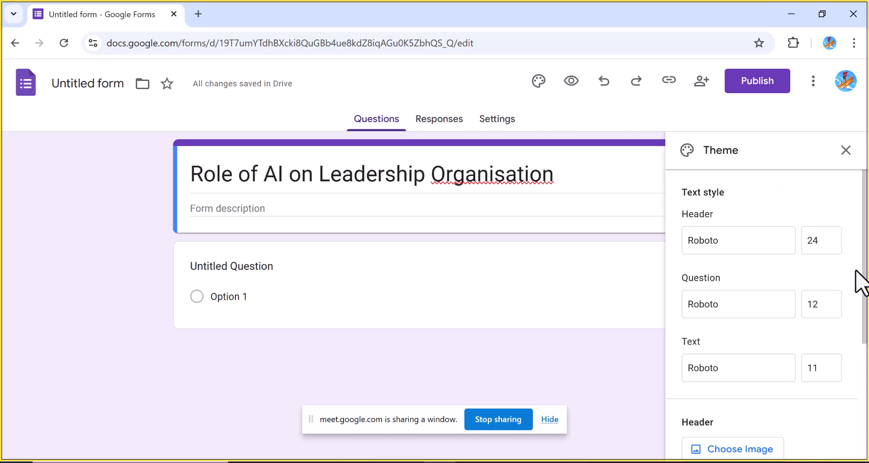
left_click_drag(865, 300, 865, 385)
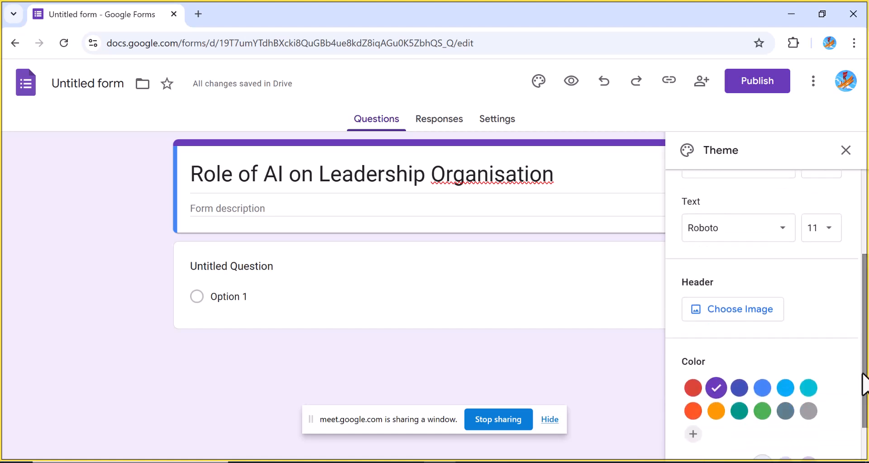
left_click(697, 311)
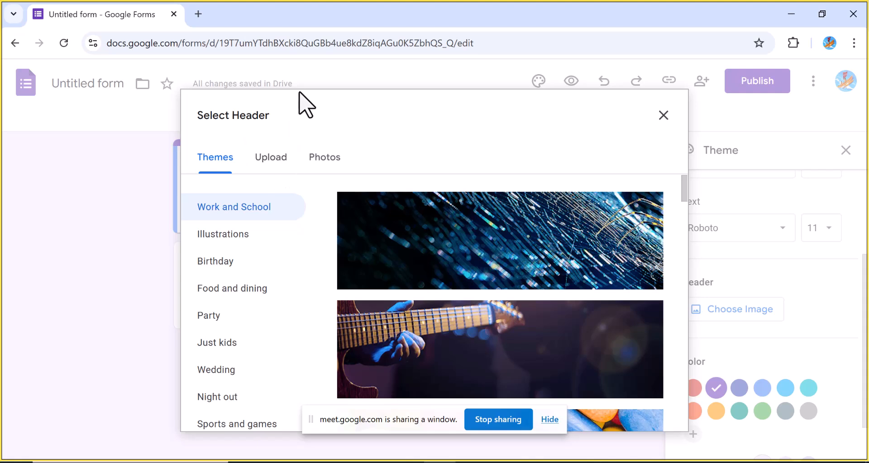
left_click(272, 158)
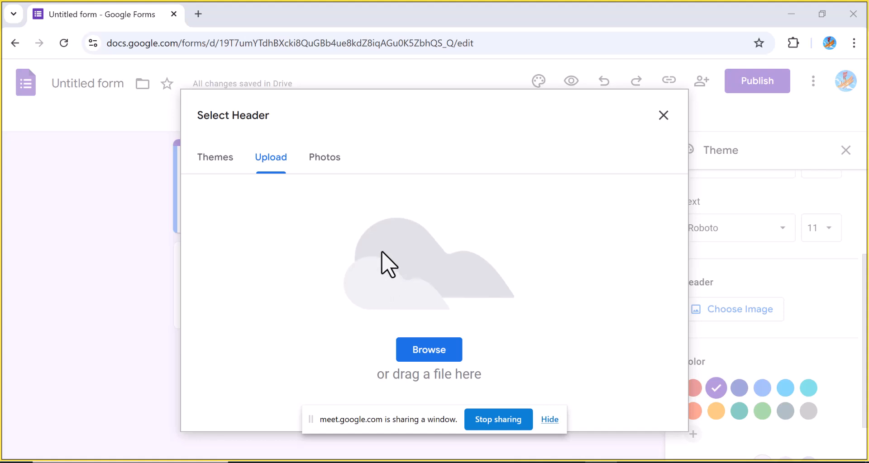
left_click(317, 158)
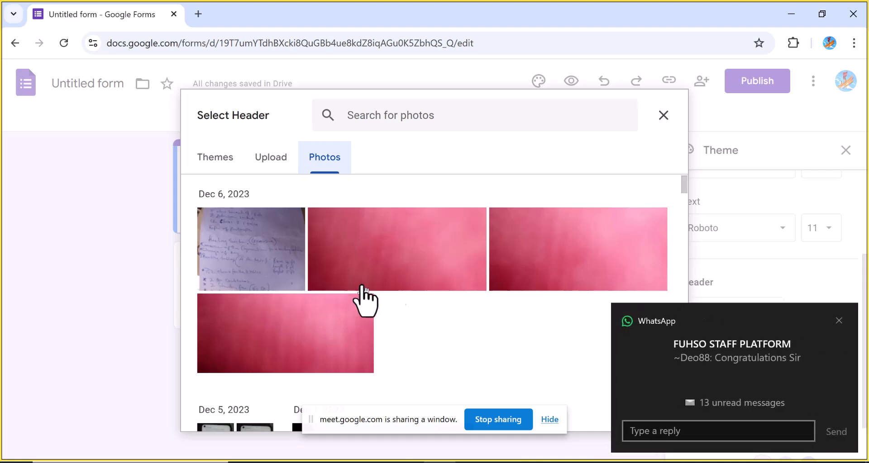
Set the Work and School image of hands on a keyboard as the form header and close the theme panel
left_click(838, 321)
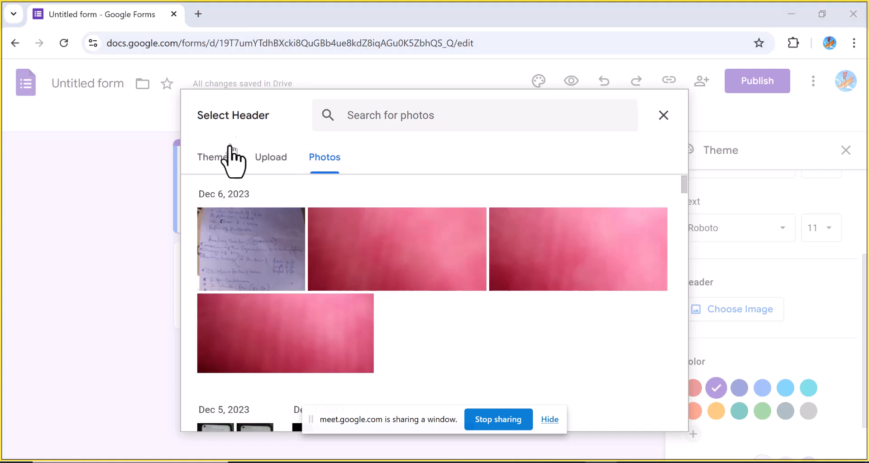
left_click(221, 158)
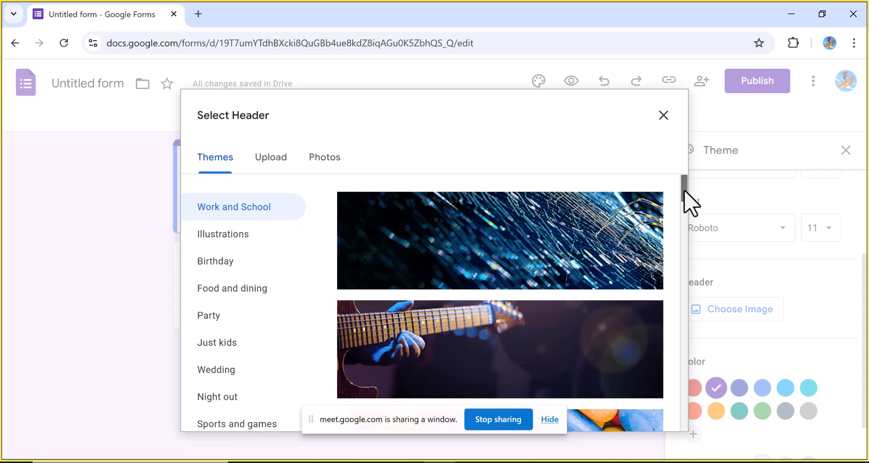
scroll(685, 204, "down", 2)
mouse_move(685, 207)
left_mouse_down()
mouse_move(673, 306)
mouse_move(678, 405)
mouse_move(678, 398)
left_mouse_up()
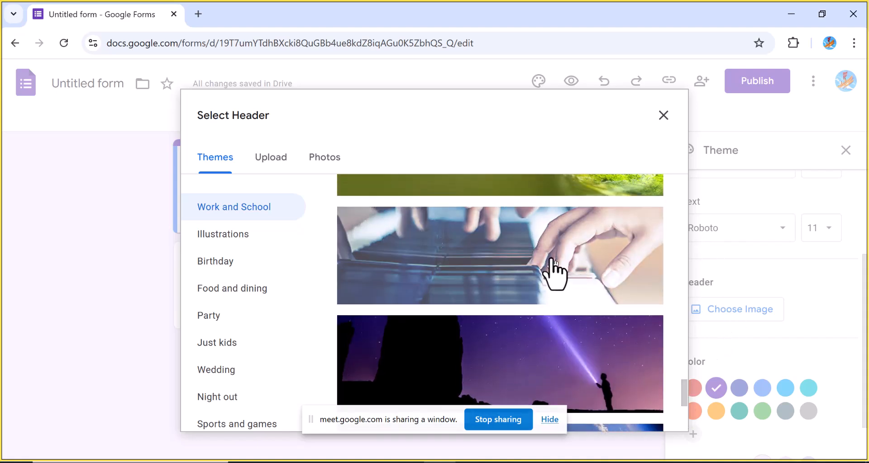
left_click(555, 272)
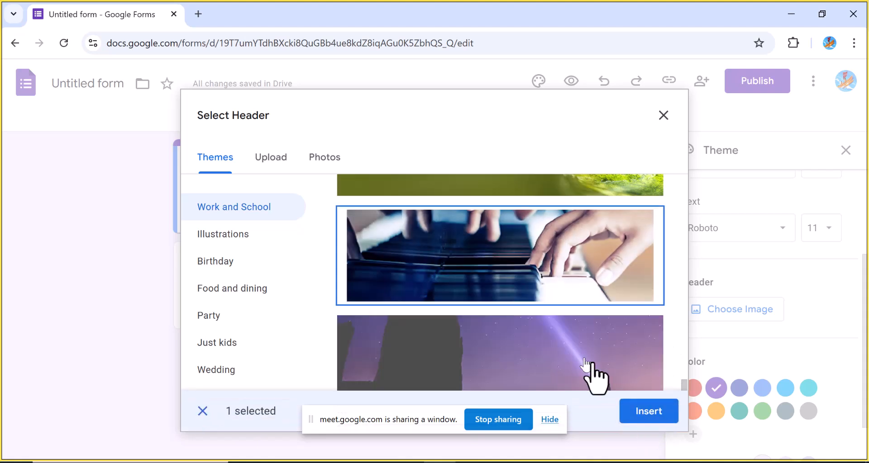
left_click(641, 419)
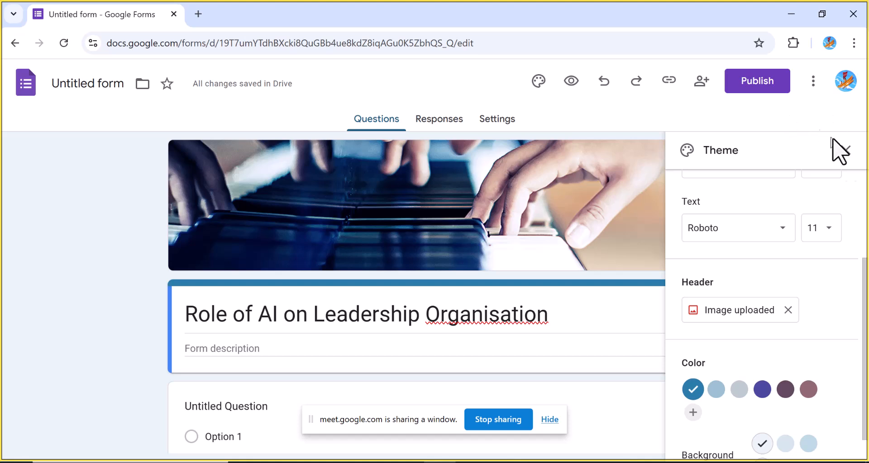
left_click(846, 151)
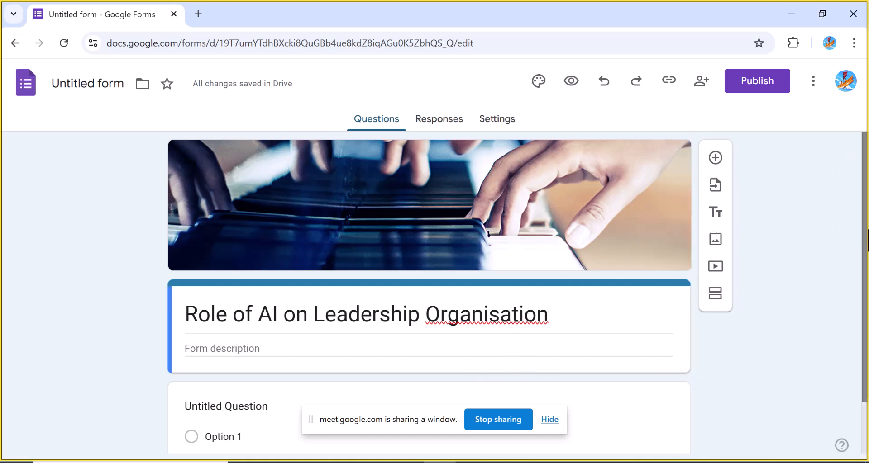
Add a new section after the first question and delete it again
left_click_drag(864, 242, 864, 259)
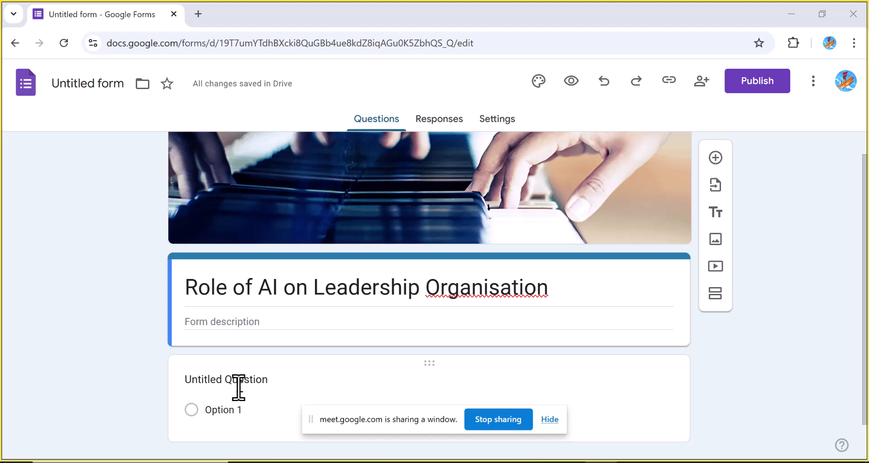
left_click(271, 381)
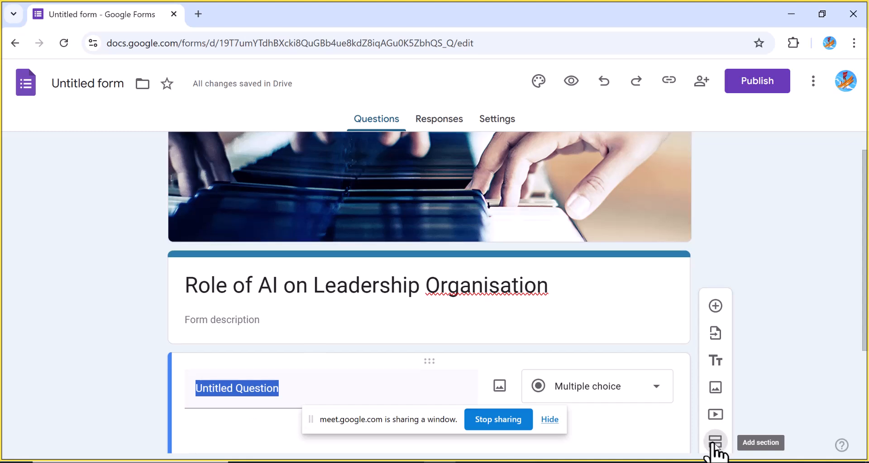
left_click(714, 444)
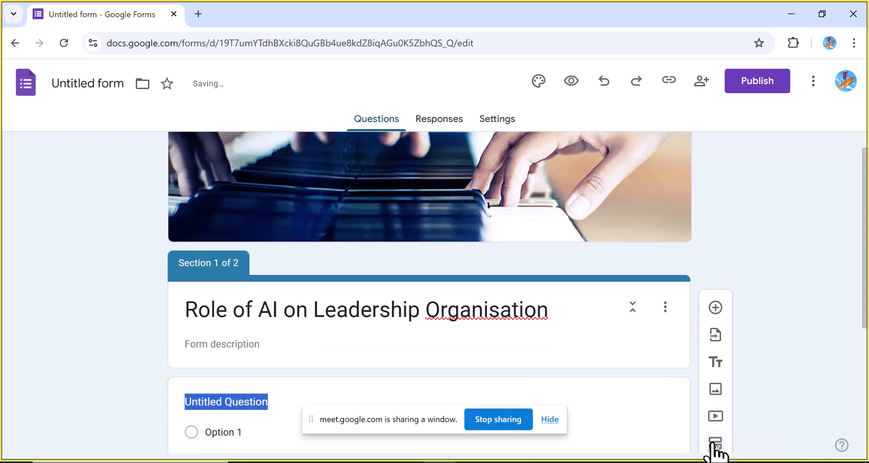
left_click_drag(864, 290, 859, 410)
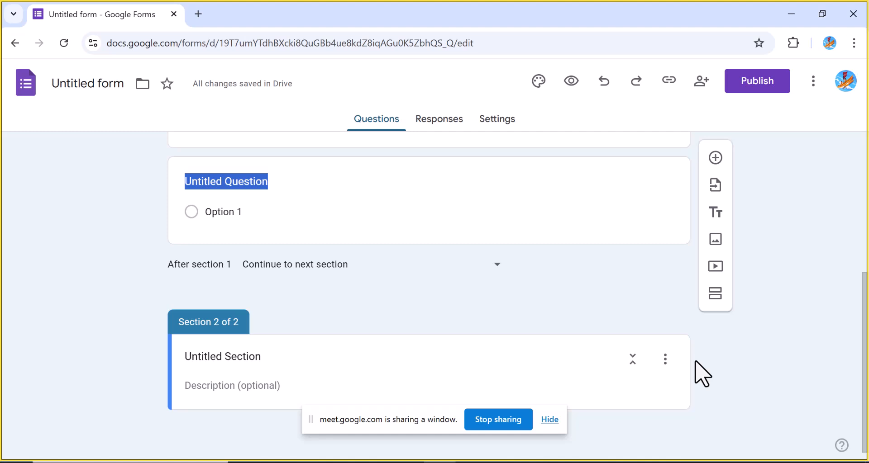
left_click(665, 361)
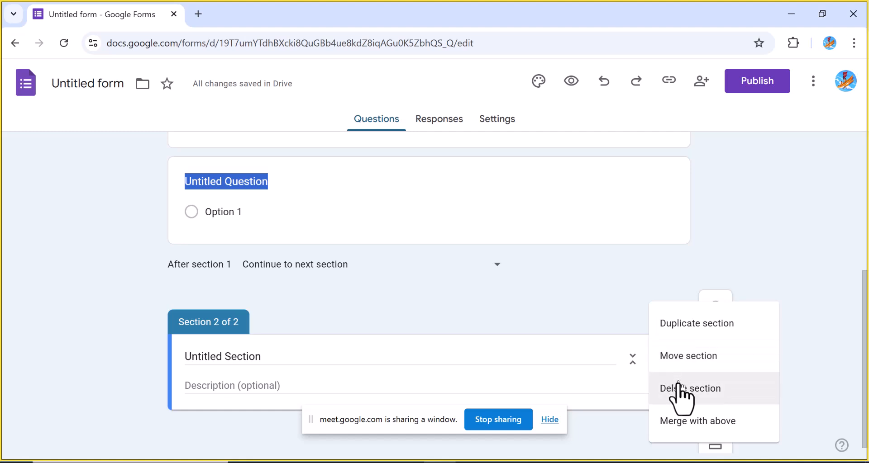
left_click(678, 395)
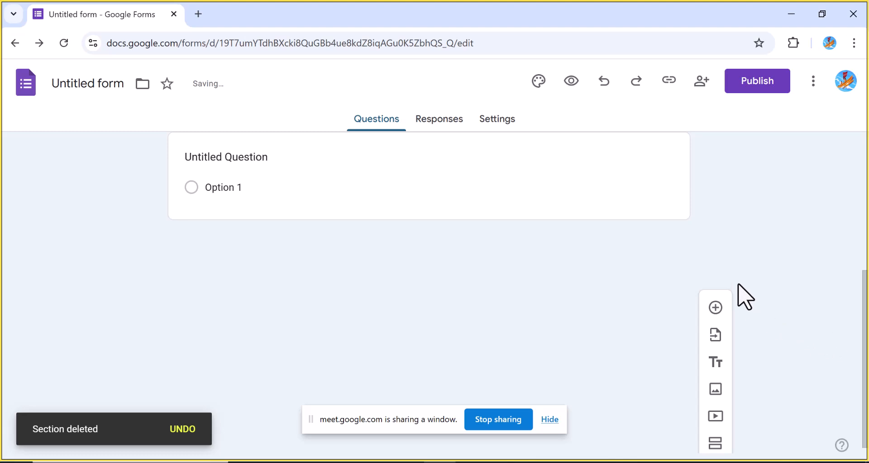
Add a second section between the form title and the existing question
left_click_drag(866, 314, 866, 194)
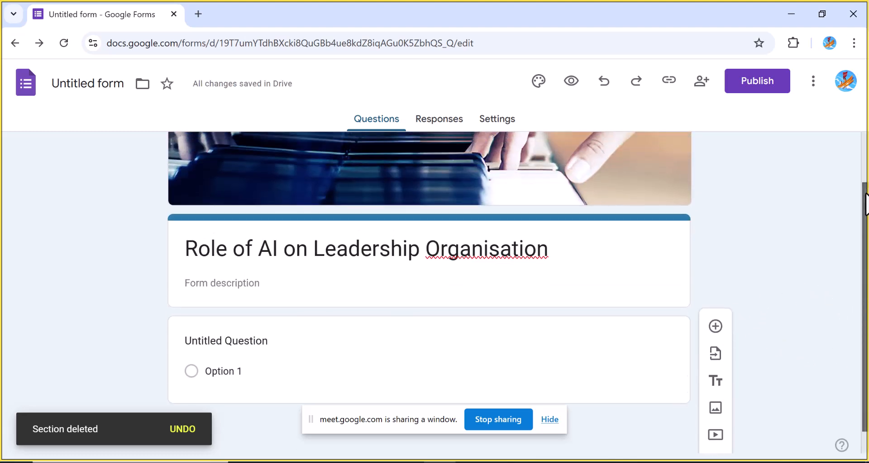
left_click(663, 223)
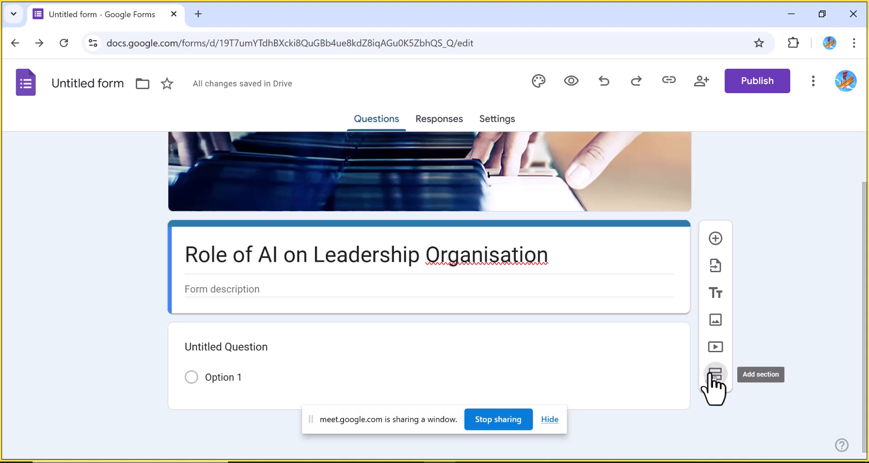
left_click(714, 376)
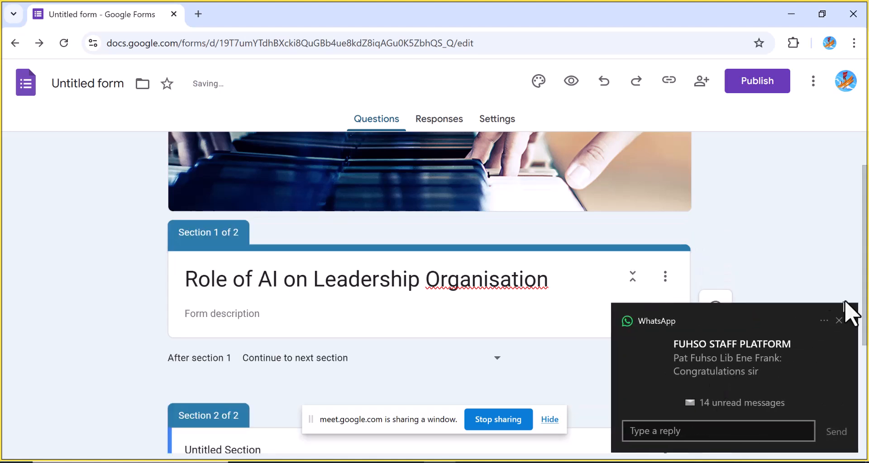
left_click(839, 321)
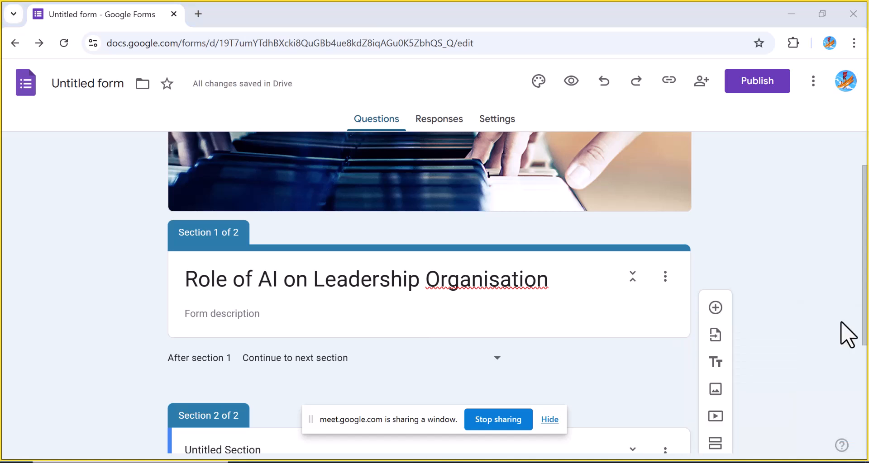
Rename the second section as Mental Wellness and AI-Driven Organizational Change Leadership
left_click_drag(862, 320, 866, 393)
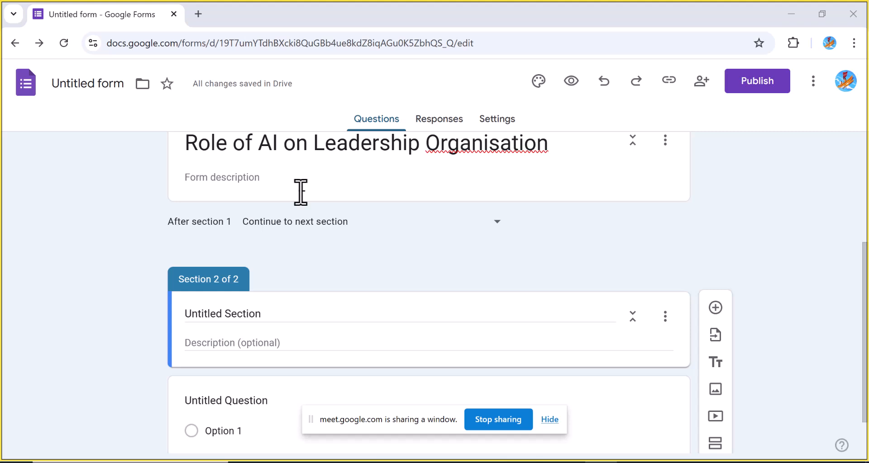
left_click(206, 313)
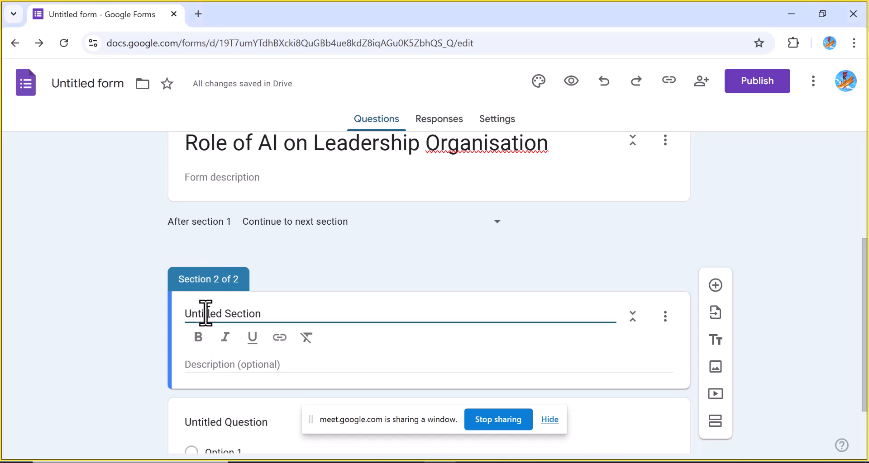
type("Mental Wellness and AI-Driven Organizational Change Leadership")
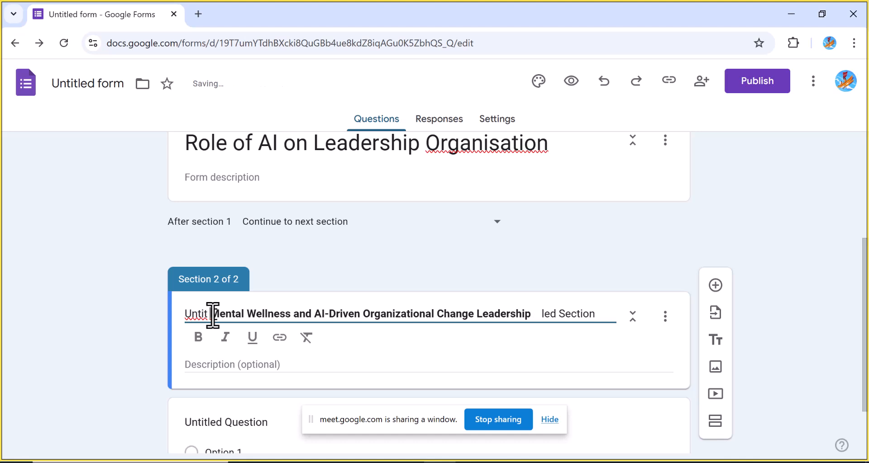
key("BackSpace")
key("BackSpace")
key("BackSpace")
key("BackSpace")
key("BackSpace")
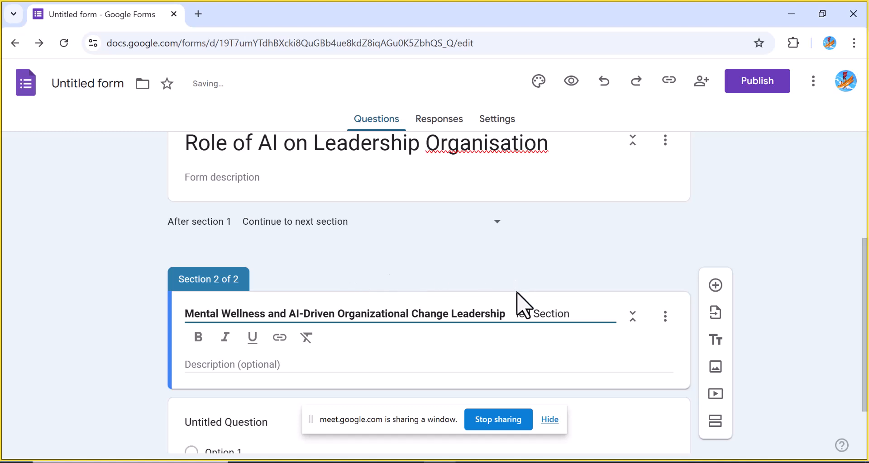
key("BackSpace")
key("BackSpace")
key("BackSpace")
key("BackSpace")
key("BackSpace")
key("BackSpace")
key("BackSpace")
key("BackSpace")
key("BackSpace")
key("BackSpace")
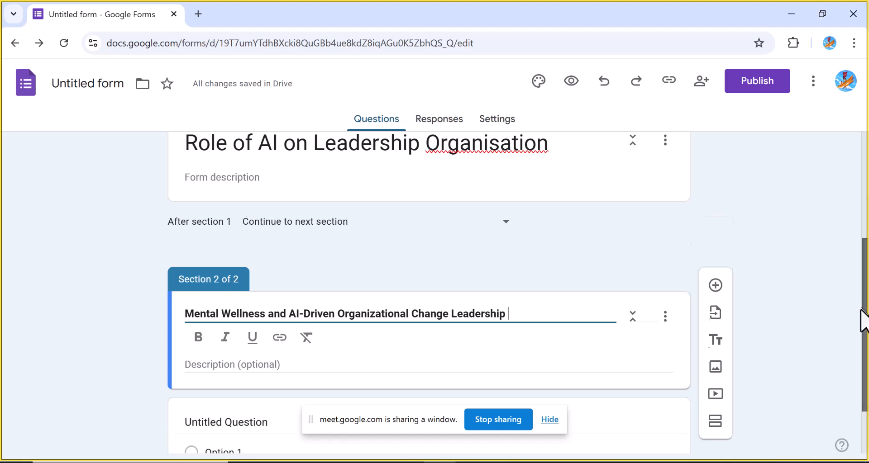
Replace the question text with The introduction of AI-driven leadership practices in my organization has positively influenced my mental well-being
scroll(864, 325, "down", 2)
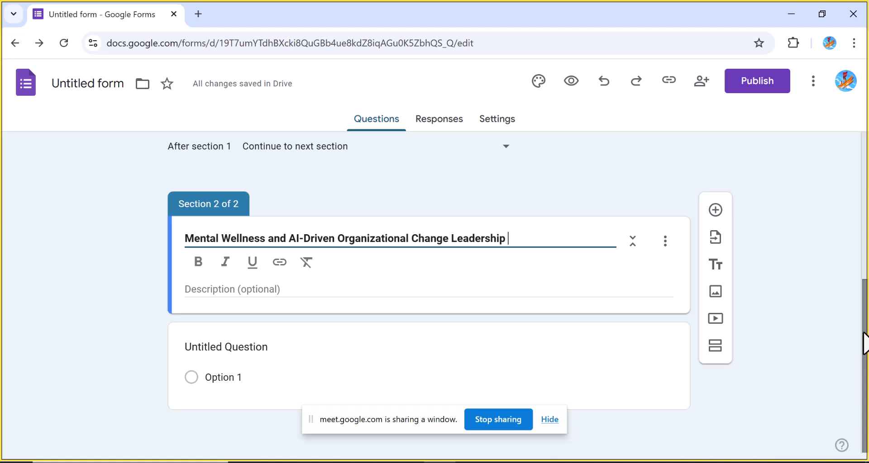
left_click(306, 108)
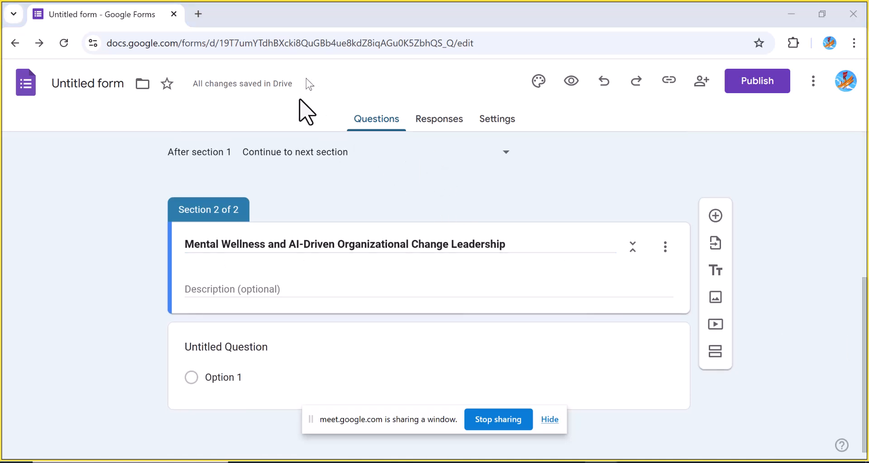
left_click(219, 349)
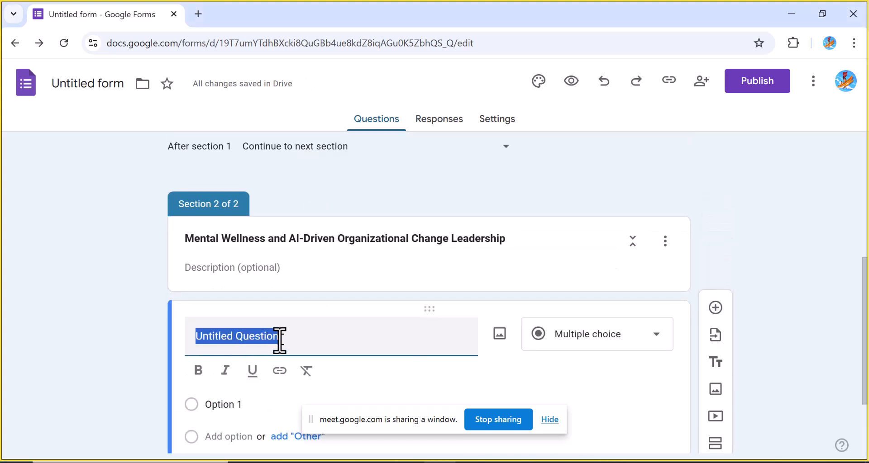
key("BackSpace")
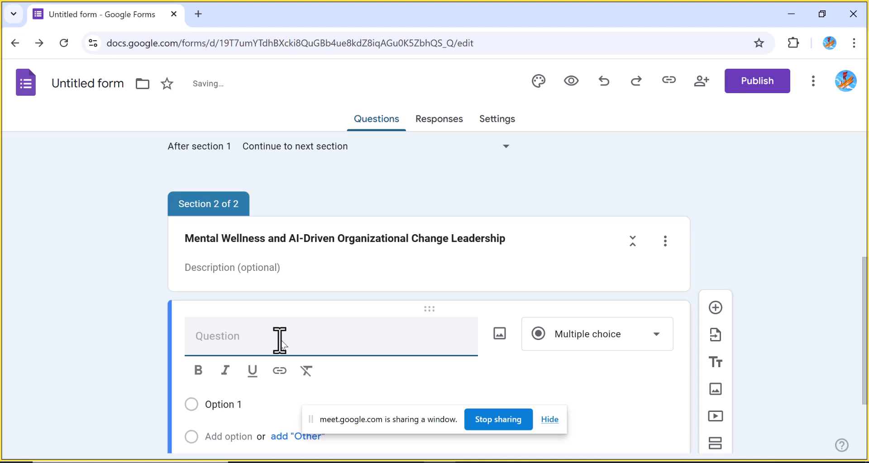
type("The introduction of AI-driven leadership practices in my organization has positively influenced my mental well-being.")
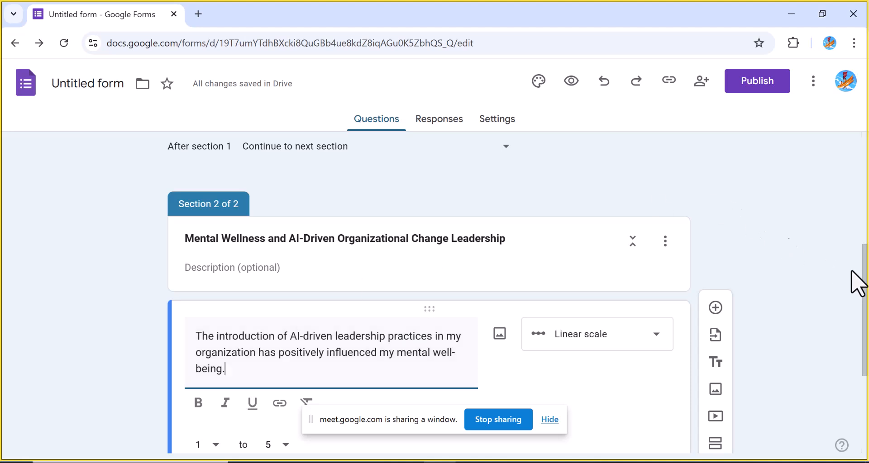
Change the question's type to Multiple choice
left_click_drag(864, 296, 865, 348)
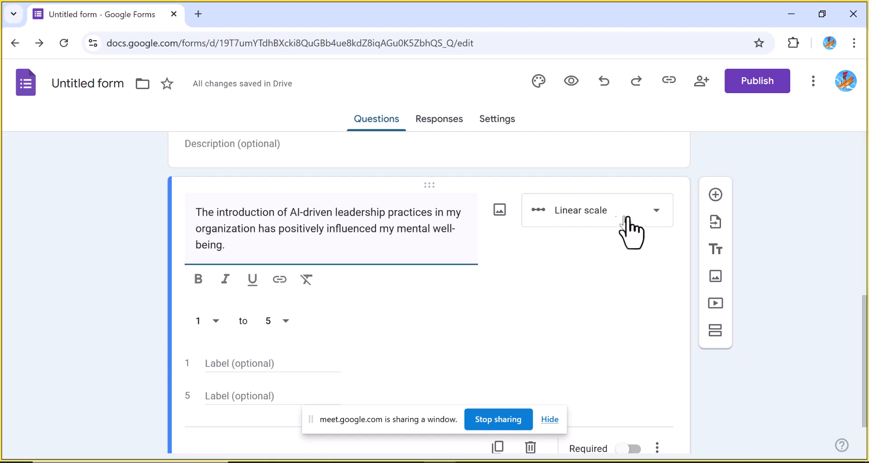
left_click(655, 220)
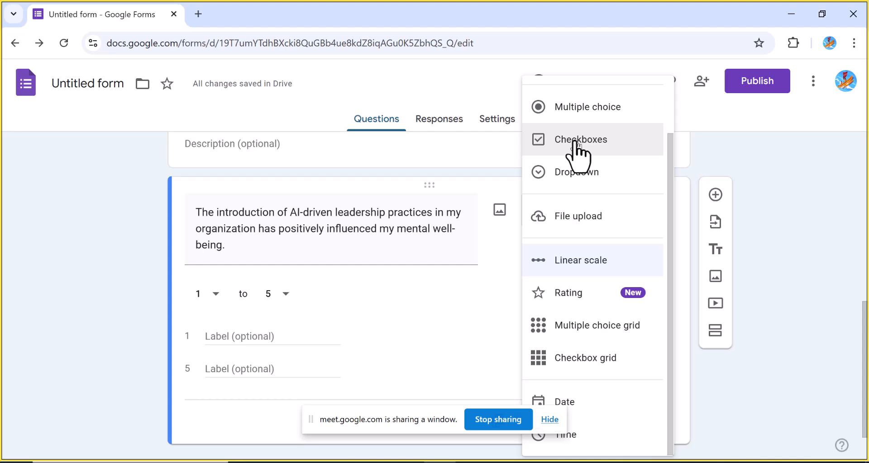
left_click(574, 116)
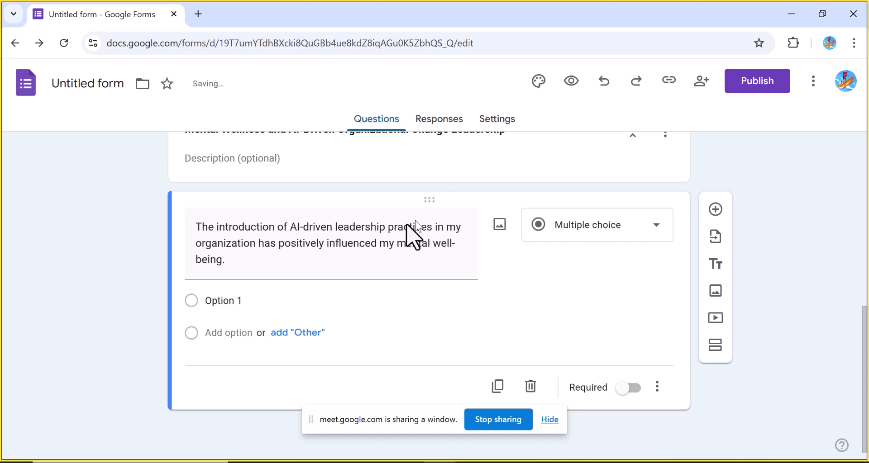
Enter strongly agreed and agreed as the first two options of the Multiple choice question
left_click(238, 300)
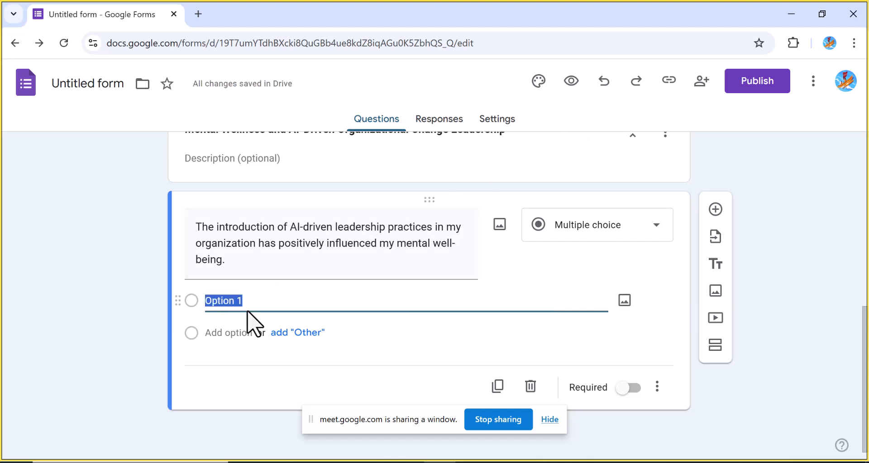
type("str")
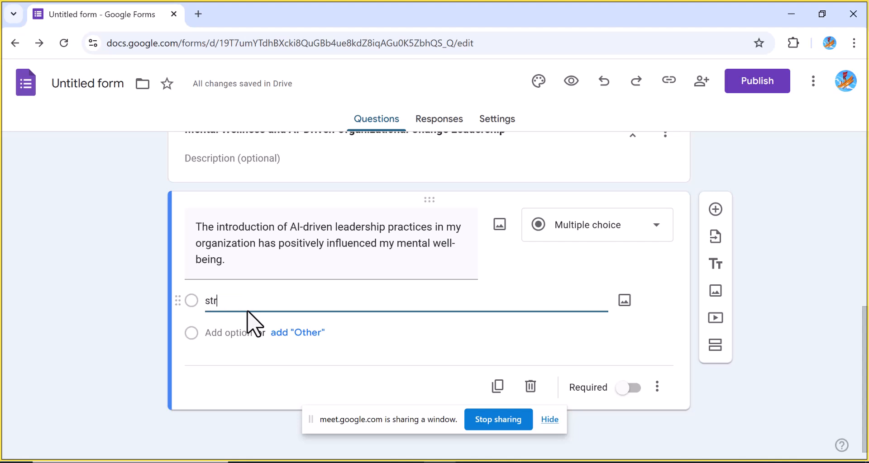
type("ongly agreed")
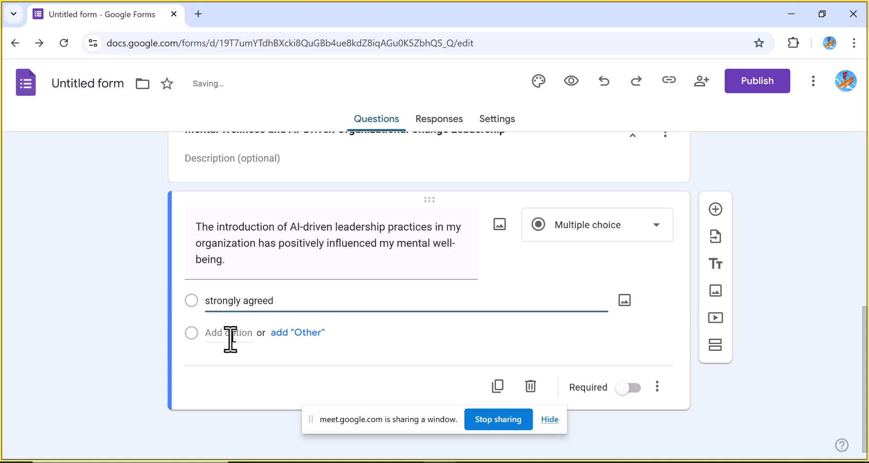
left_click(230, 338)
type("agreed")
Add disagreed and strongly disagreed as the third and fourth options
left_click(226, 364)
type("dis")
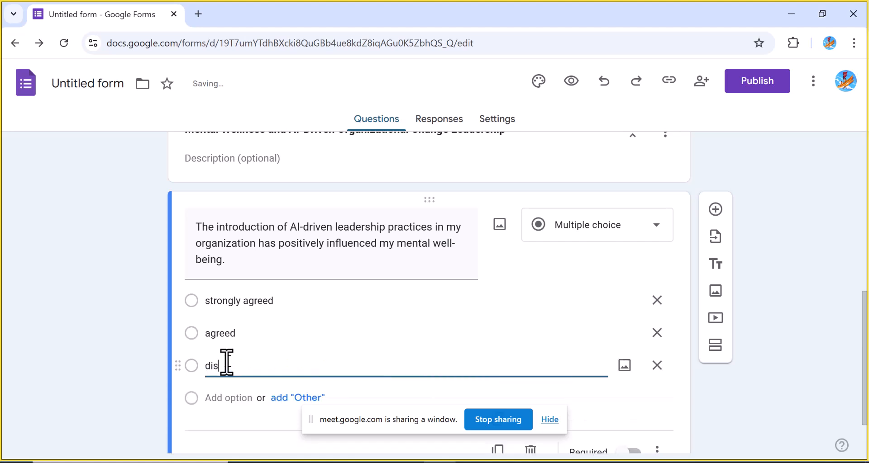
type("agreed")
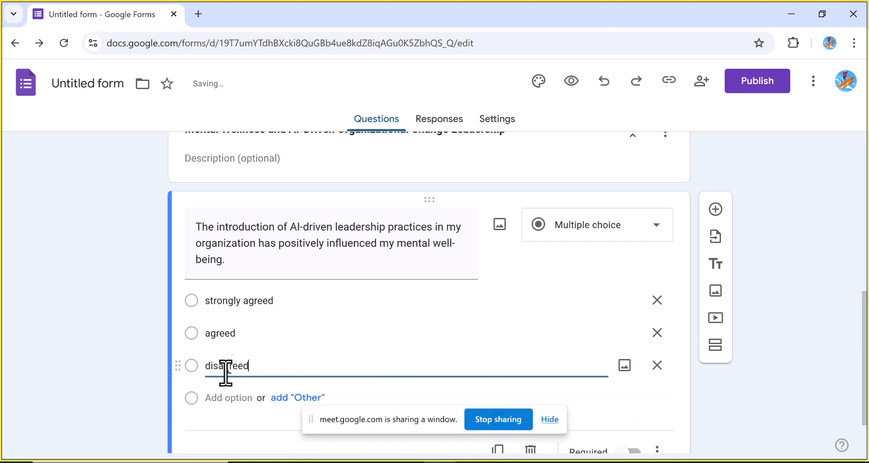
left_click(222, 398)
type("s")
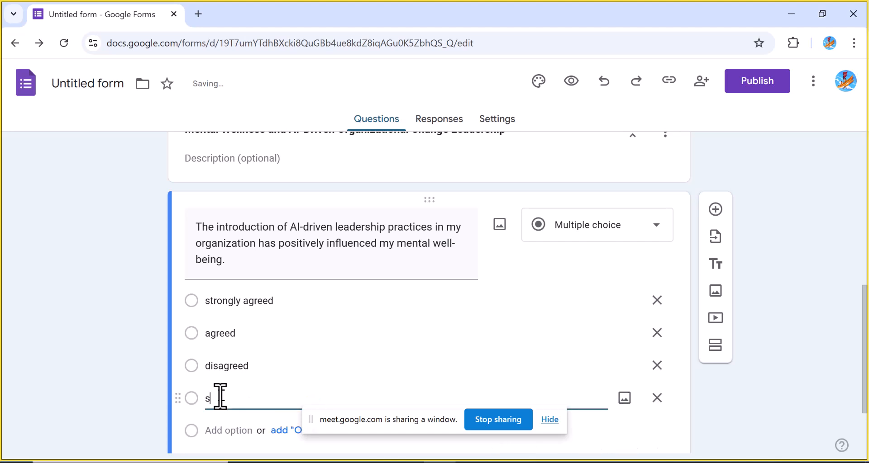
type("trongly d")
key("BackSpace")
key("BackSpace")
type("disagreed")
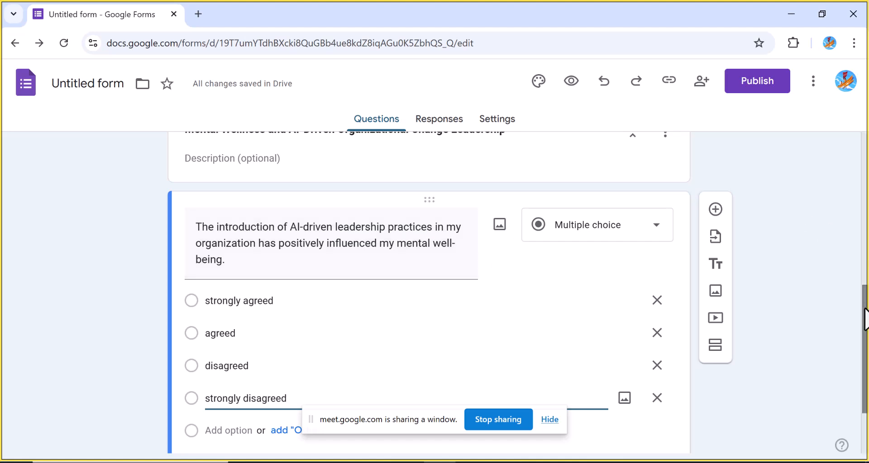
Add a Multiple choice question reading My organization's leadership effectively communicates the benefits of AI-driven changes for employee well-being
mouse_move(865, 319)
left_mouse_down()
mouse_move(865, 354)
mouse_move(865, 306)
left_mouse_up()
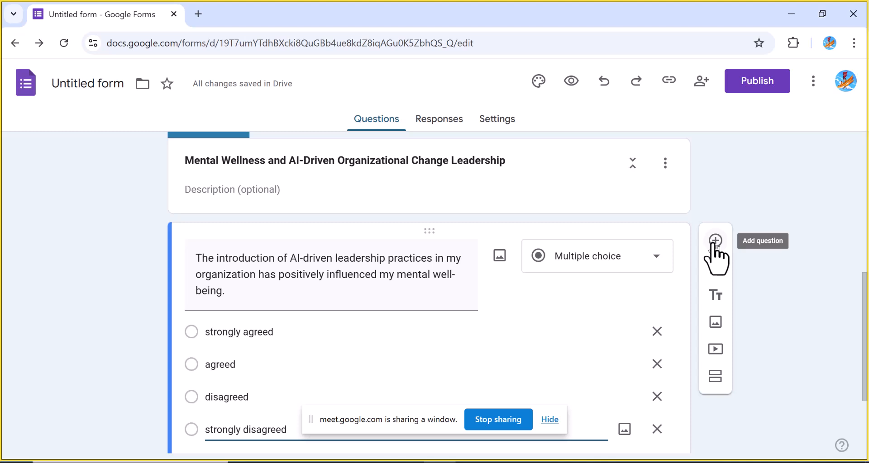
left_click(715, 242)
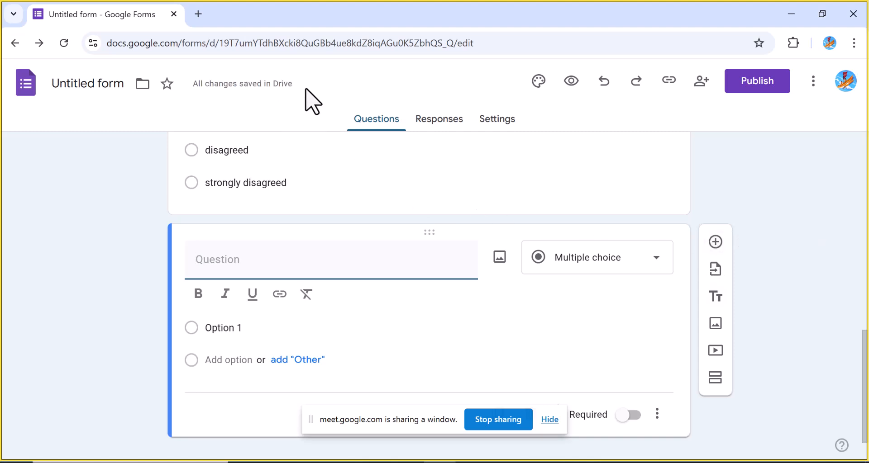
key("alt+Tab")
left_click(232, 268)
type("My organization's leadership effectively communicates the benefits of AI-driven changes for employee well-being.")
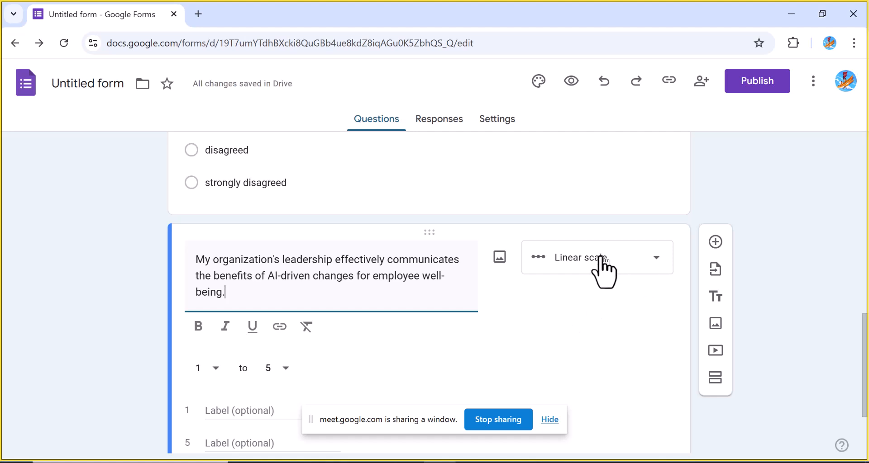
left_click(651, 265)
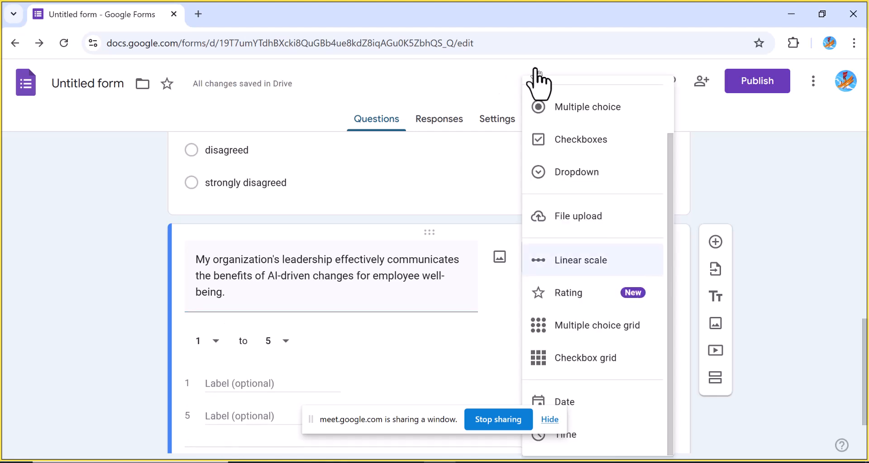
left_click(564, 106)
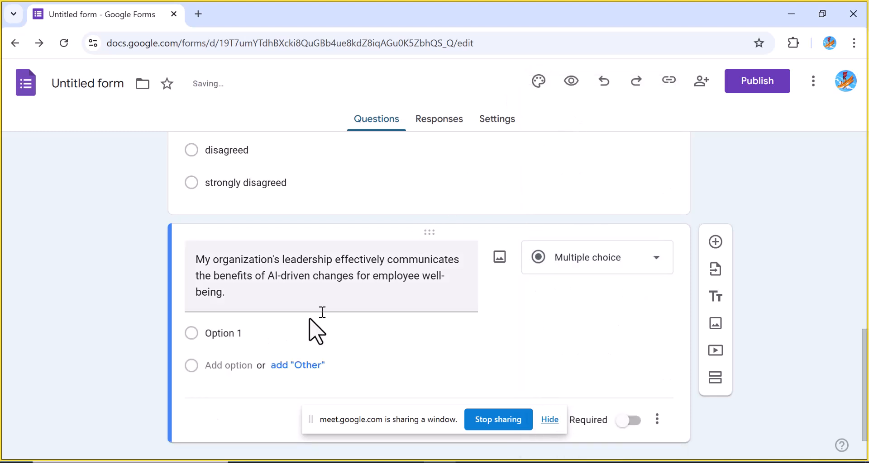
Enter strongly agreed and agreed as the new question's first two options
left_click(244, 337)
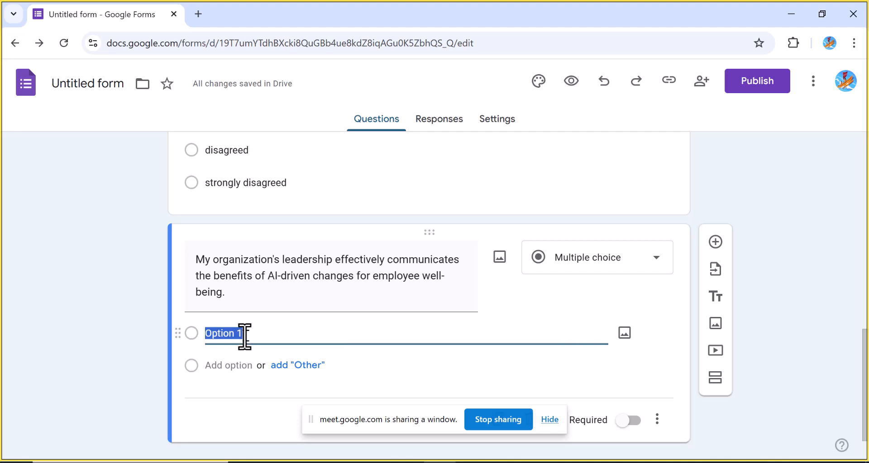
type("strongly")
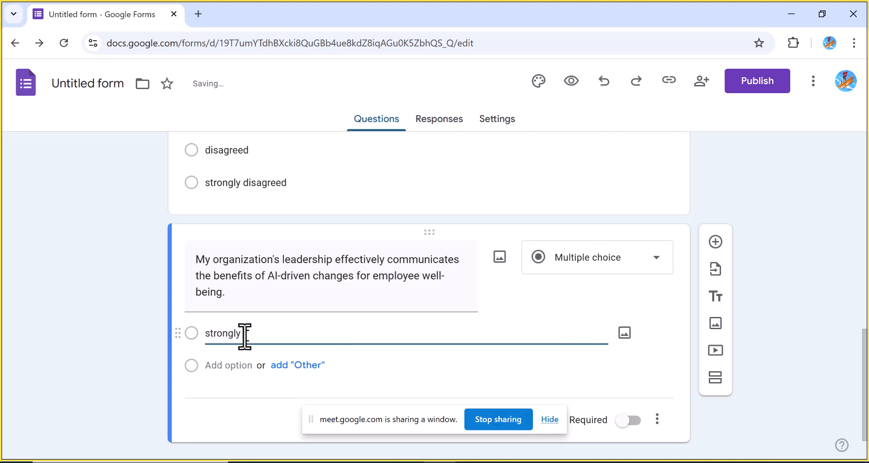
type(" agreed")
left_click(227, 367)
type("agreed")
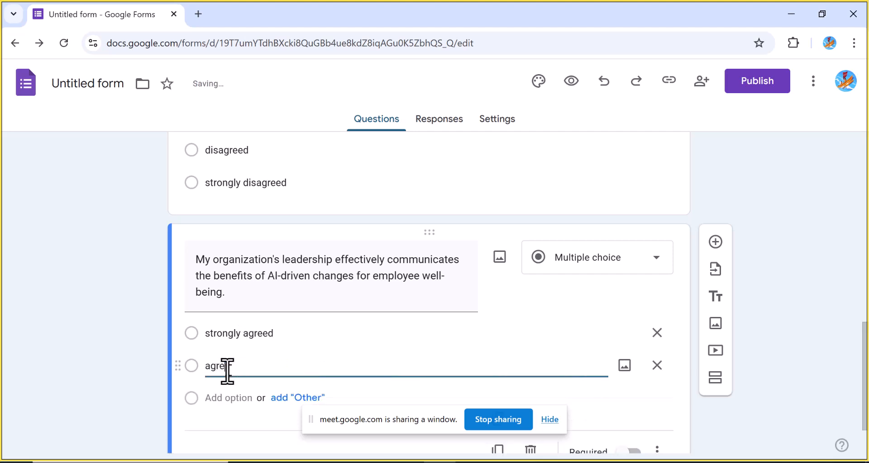
Add disagreed and strongly disagreed as the new question's third and fourth options
left_click(219, 398)
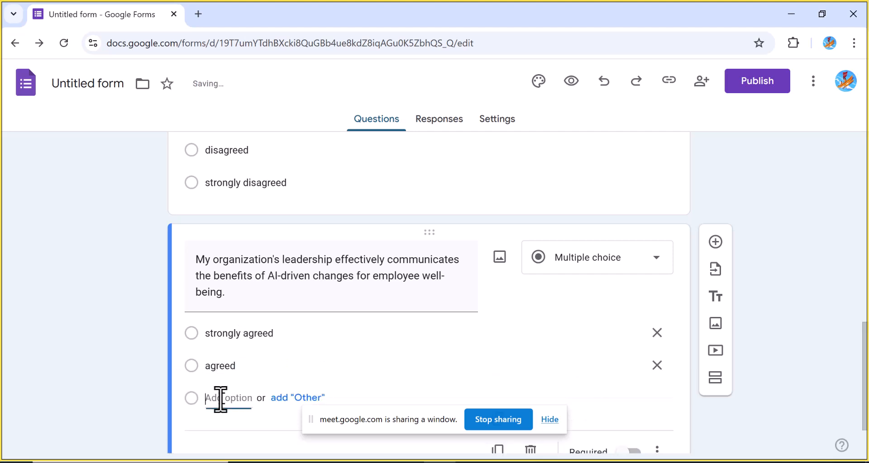
type("strongly ")
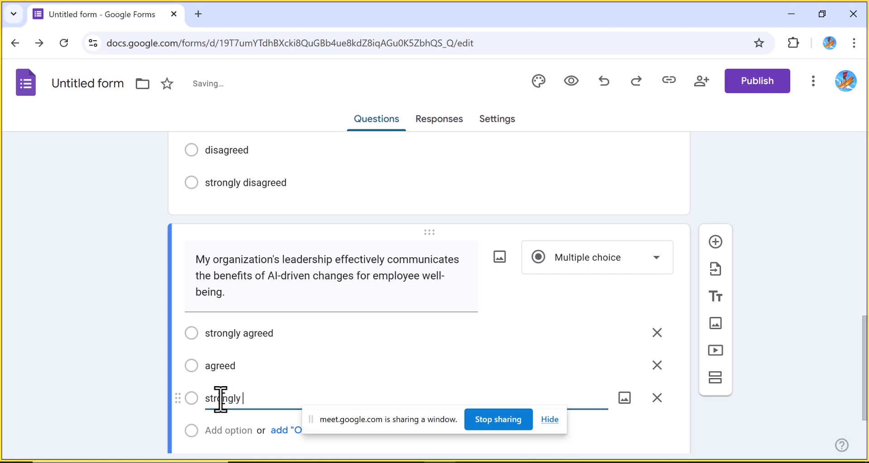
type("disagreed")
key("BackSpace")
key("BackSpace")
key("BackSpace")
key("BackSpace")
key("BackSpace")
key("BackSpace")
key("BackSpace")
key("BackSpace")
key("BackSpace")
key("BackSpace")
key("BackSpace")
key("BackSpace")
key("BackSpace")
key("BackSpace")
key("BackSpace")
key("BackSpace")
key("BackSpace")
key("BackSpace")
type("disagreed")
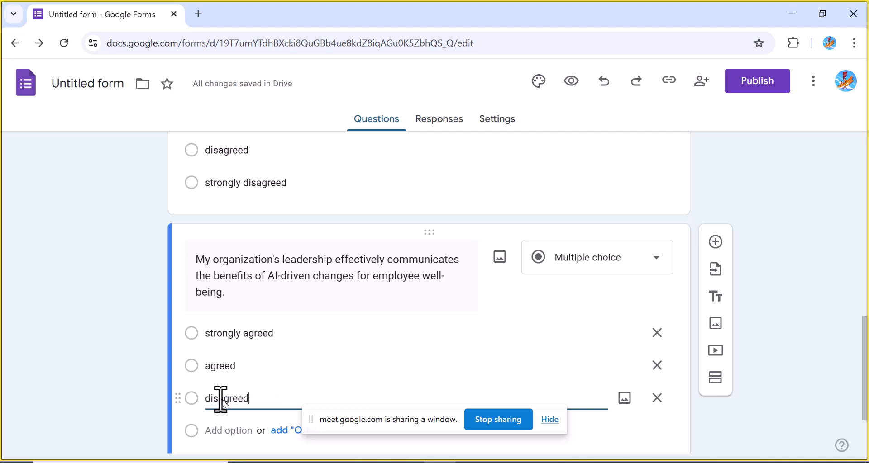
left_click(212, 430)
type("s")
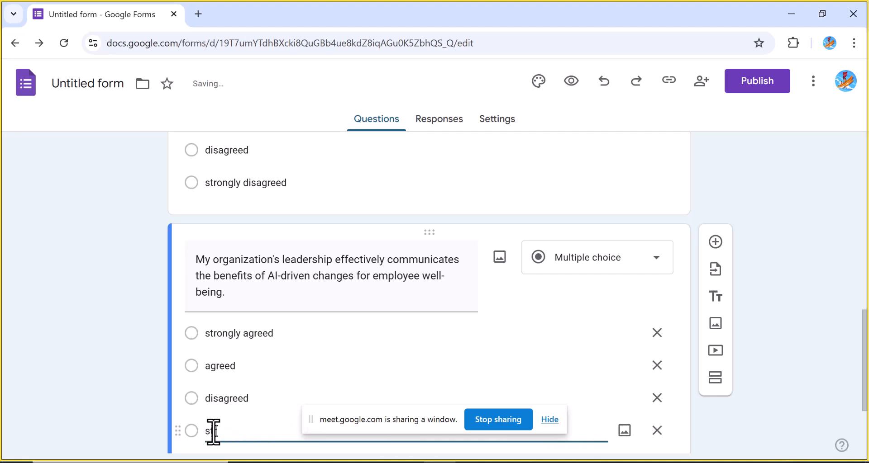
type("trongly disagreed")
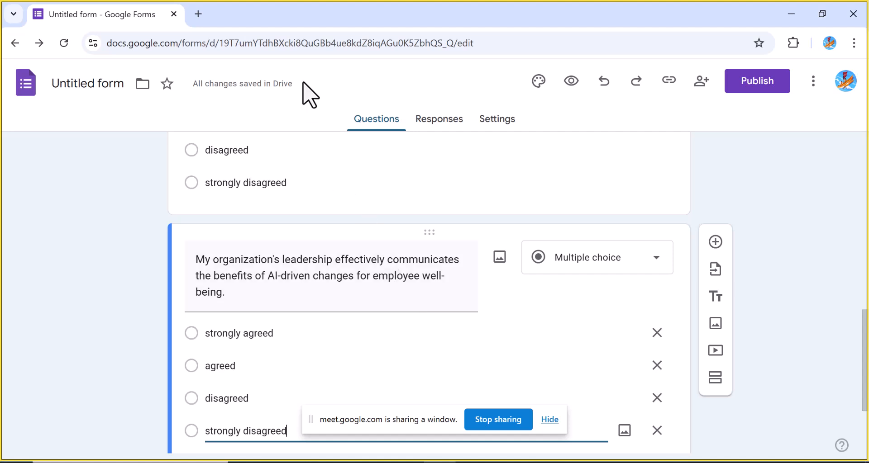
left_click(597, 257)
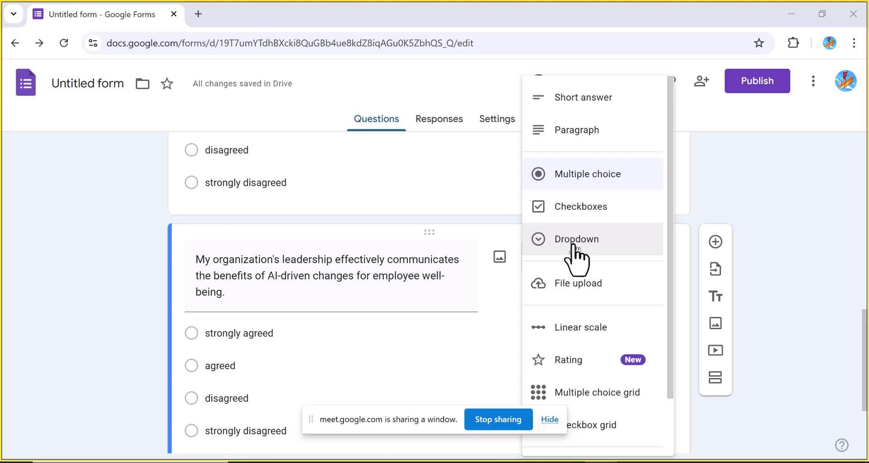
left_click(483, 343)
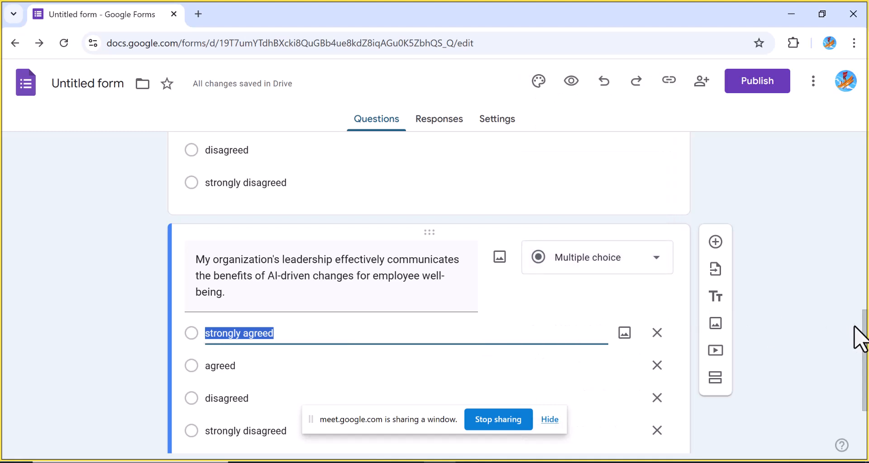
Add another question reading select the AI Facilities you know
scroll(860, 353, "down", 3)
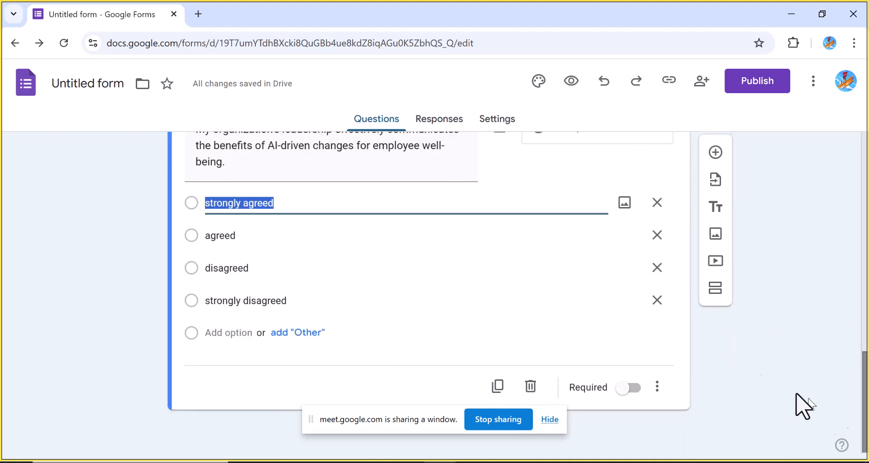
left_click(719, 168)
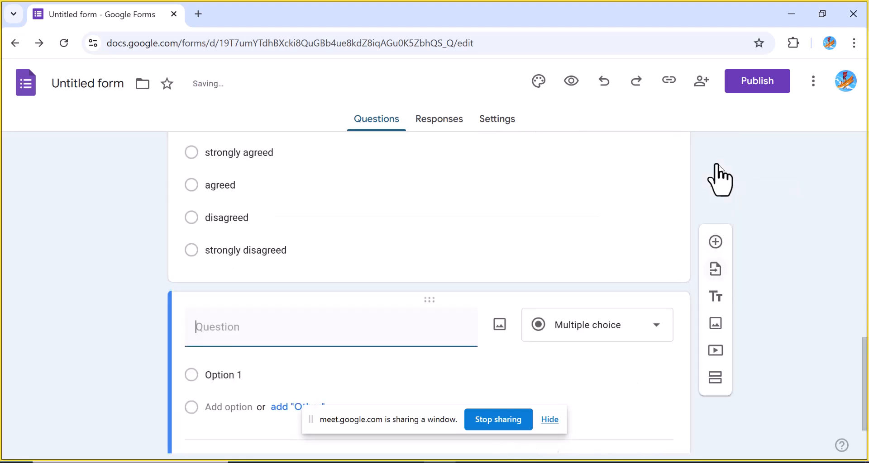
type("slec")
key("BackSpace")
key("BackSpace")
key("BackSpace")
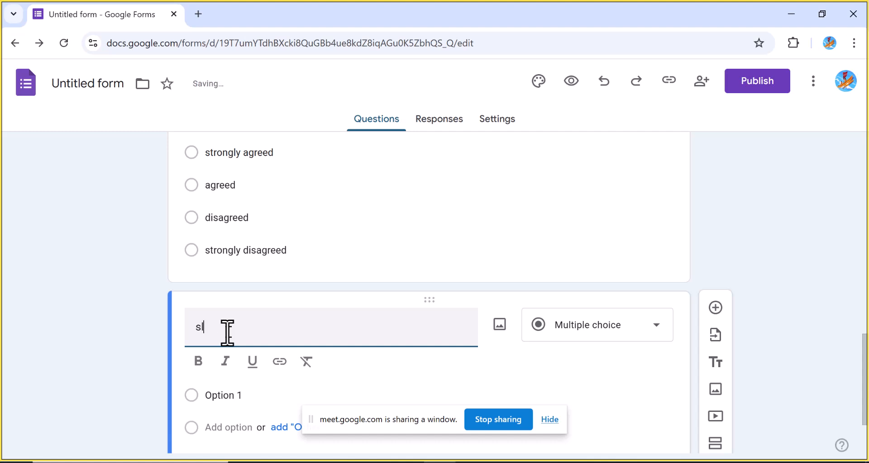
type("elect t")
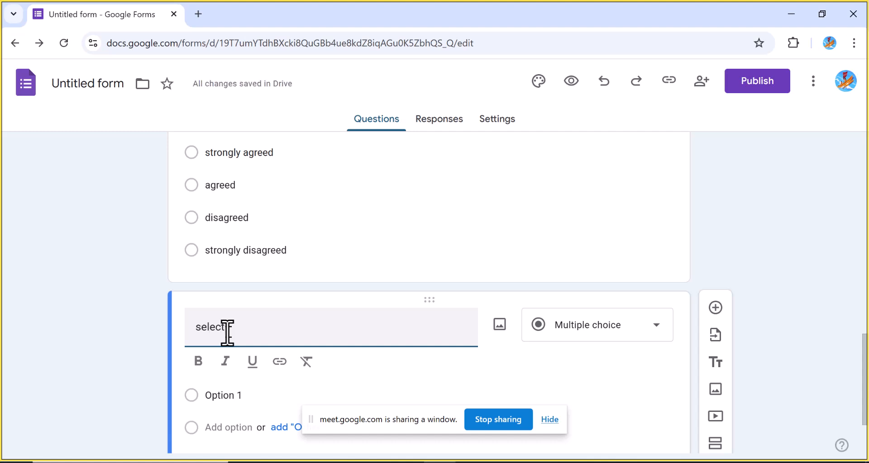
type("he AI gadt")
key("BackSpace")
key("BackSpace")
key("BackSpace")
key("BackSpace")
type("Fac")
type("ties")
key("BackSpace")
key("BackSpace")
key("BackSpace")
type("ilities")
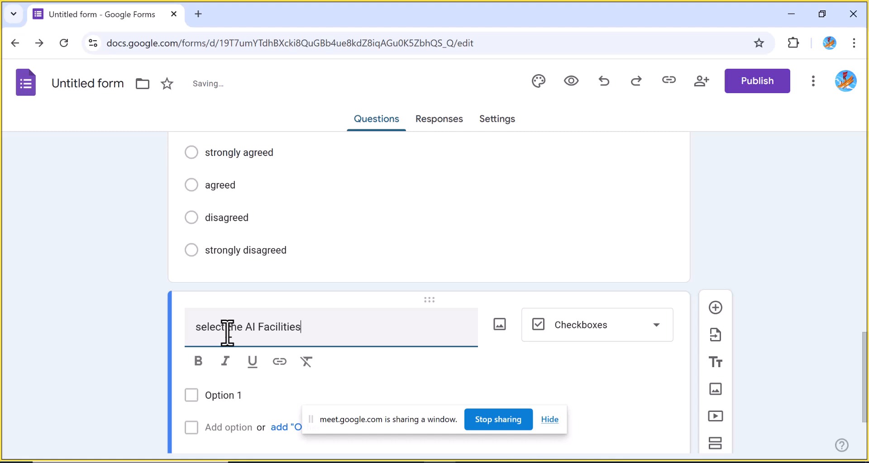
type("you know")
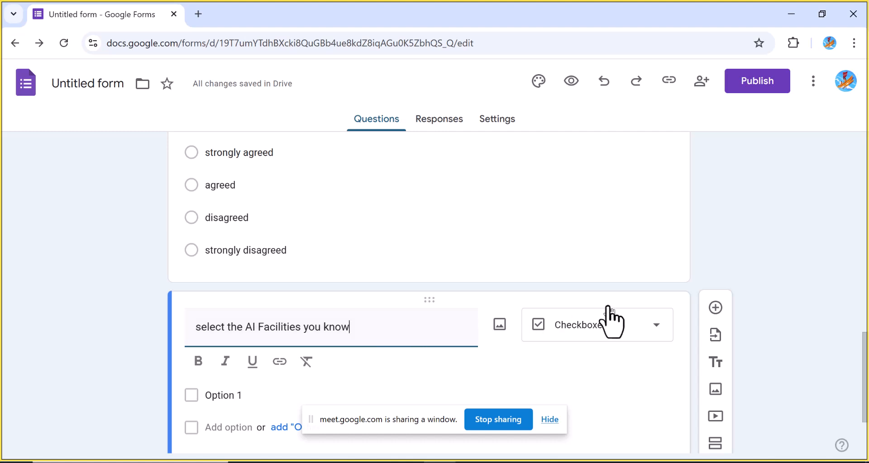
Change the question's type to Dropdown and enter chatgpt as the first option
left_click(659, 345)
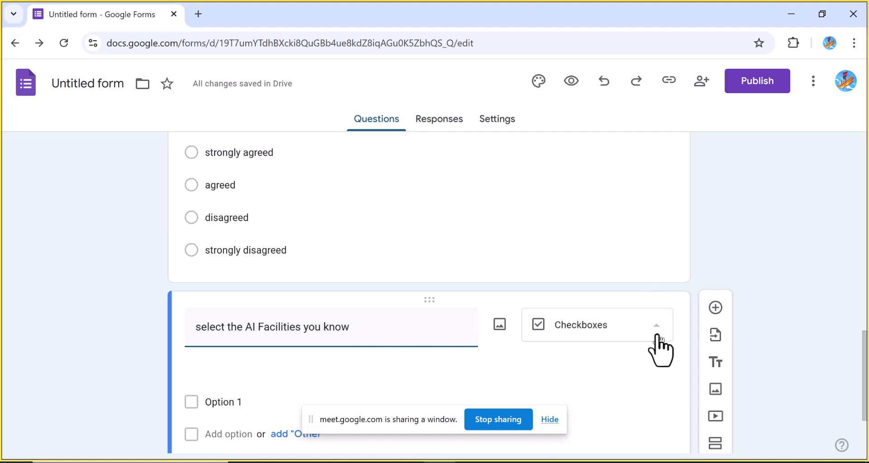
left_click(605, 240)
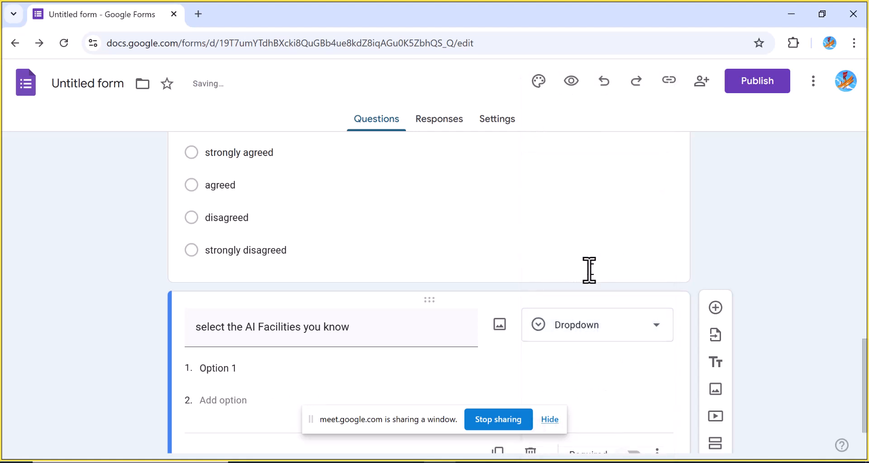
left_click(239, 369)
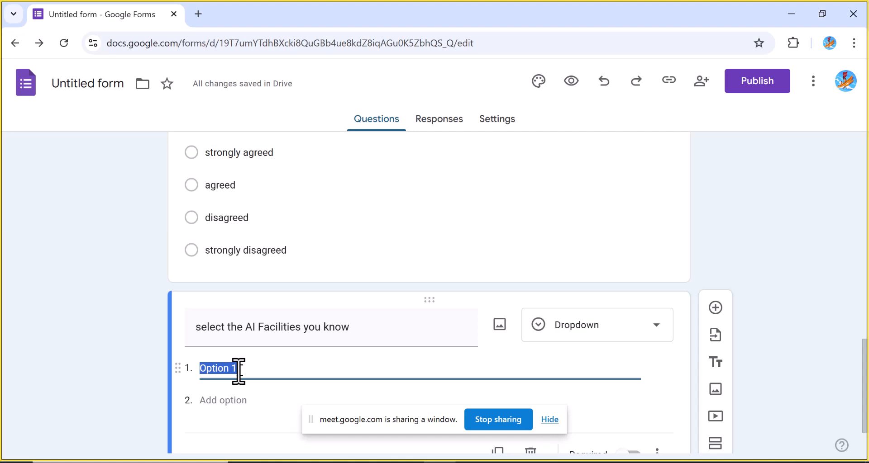
type("chatgp")
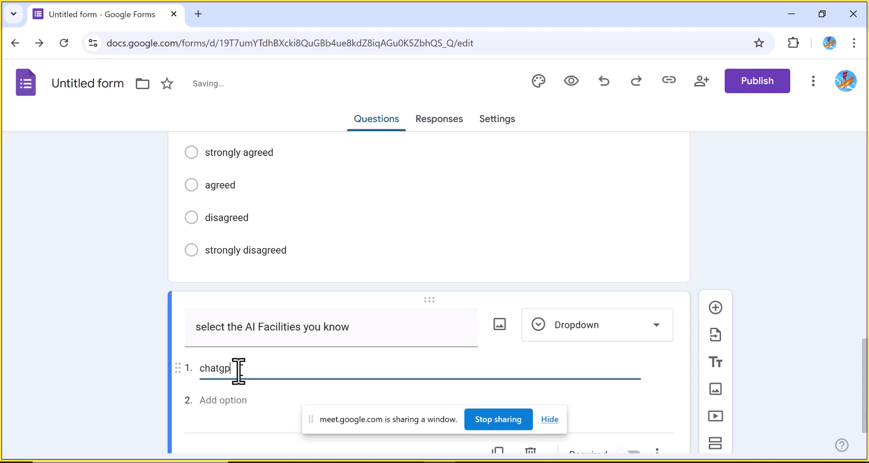
type("t")
Add quilbot and grammaly as the dropdown question's second and third options
left_click(222, 408)
type("qui")
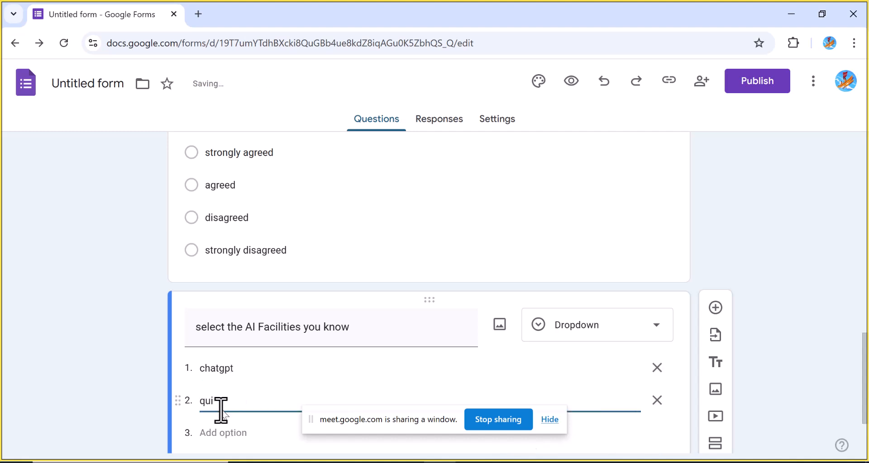
type("lbot")
left_click(214, 435)
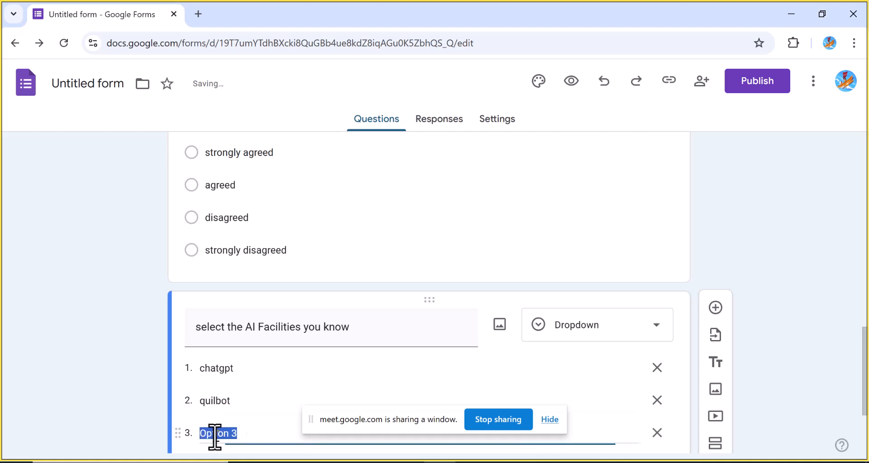
type("garm")
key("BackSpace")
key("BackSpace")
key("BackSpace")
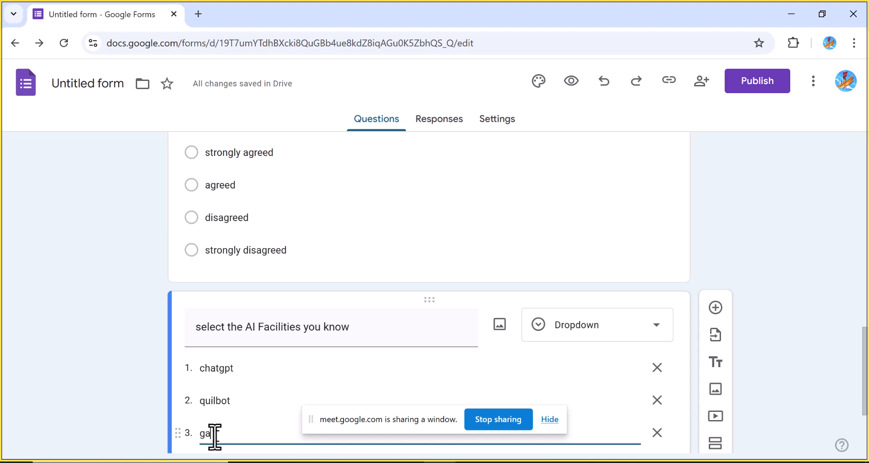
type("rammaly")
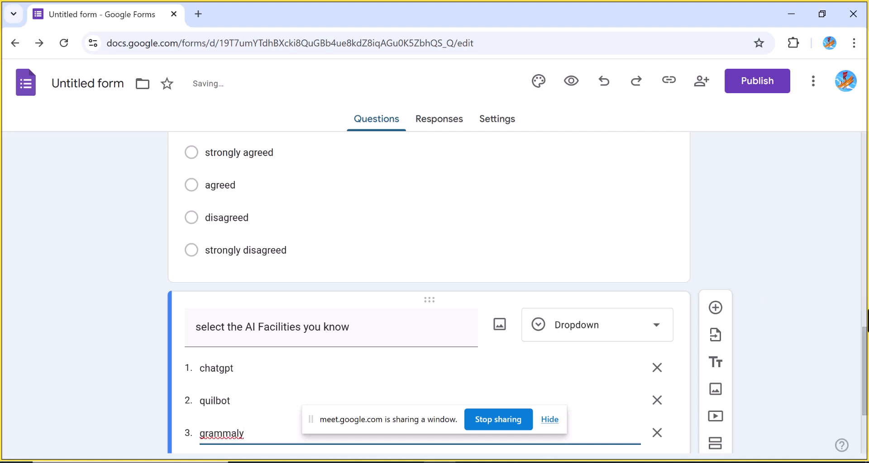
Mark the AI facilities question as required
scroll(865, 351, "down", 2)
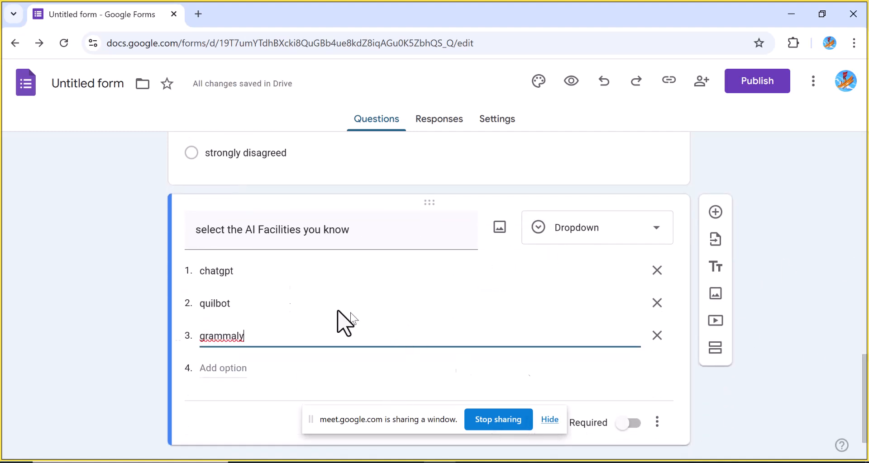
right_click(217, 337)
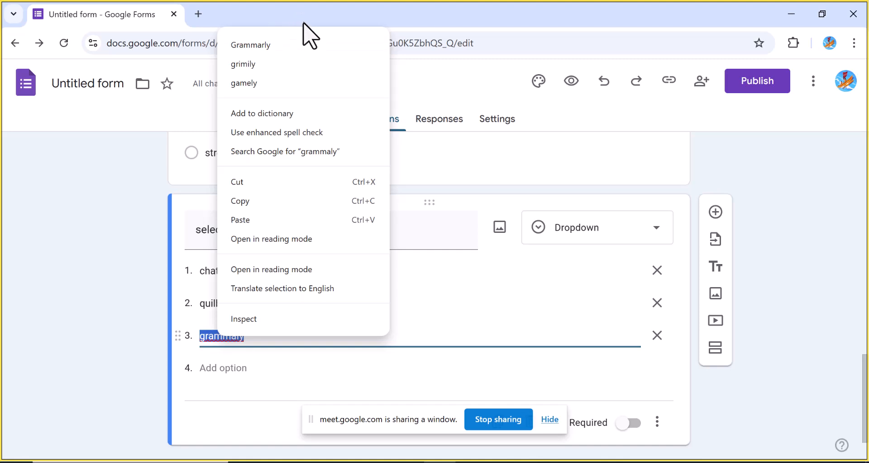
key("Escape")
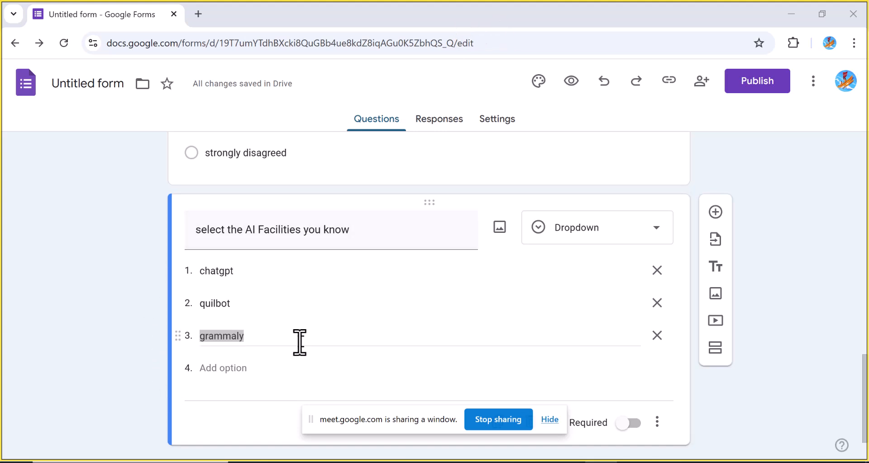
left_click(236, 340)
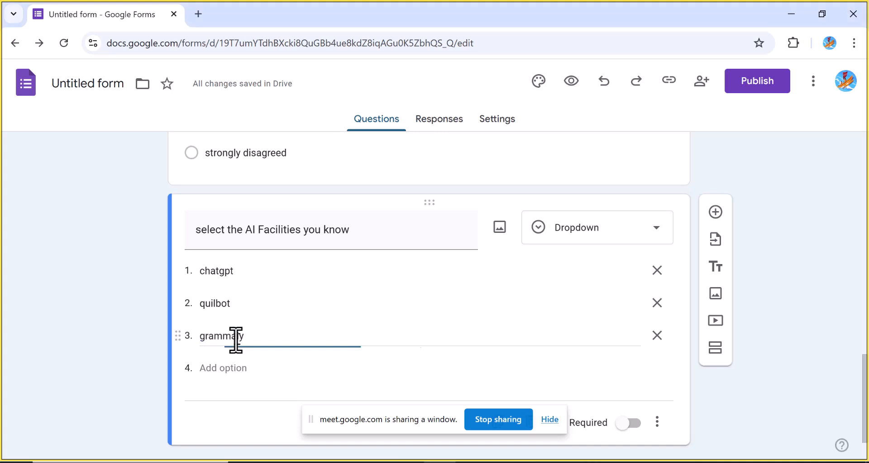
right_click(236, 340)
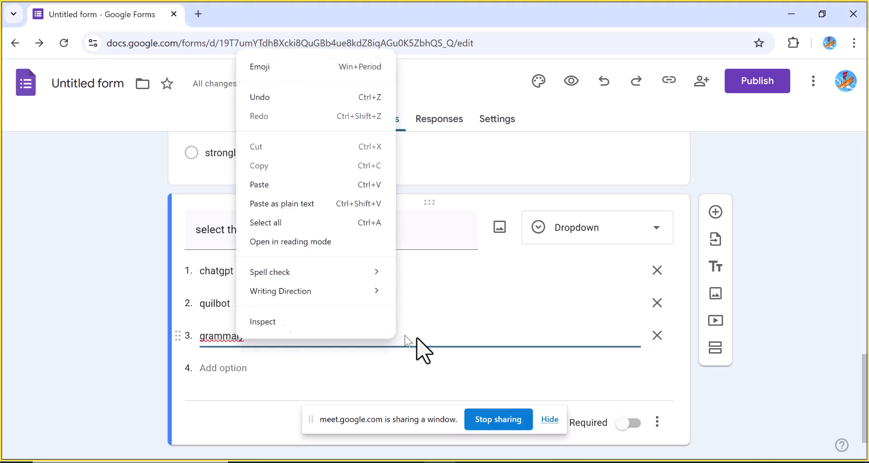
left_click(474, 342)
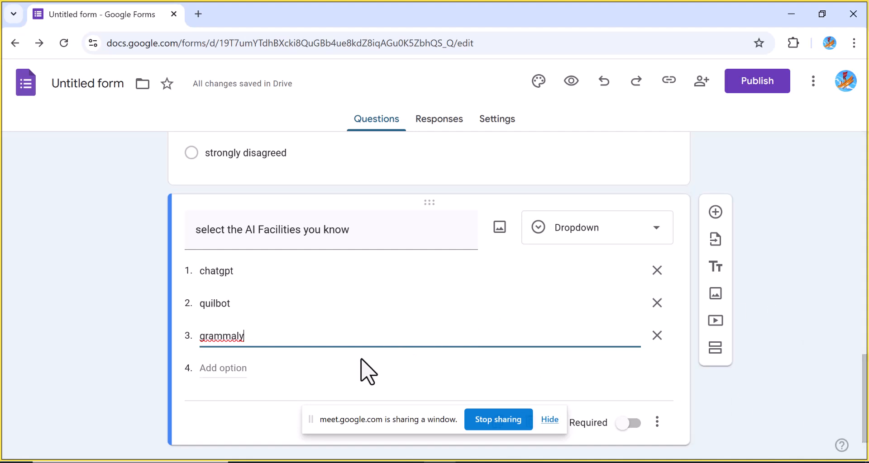
left_click_drag(339, 412, 25, 412)
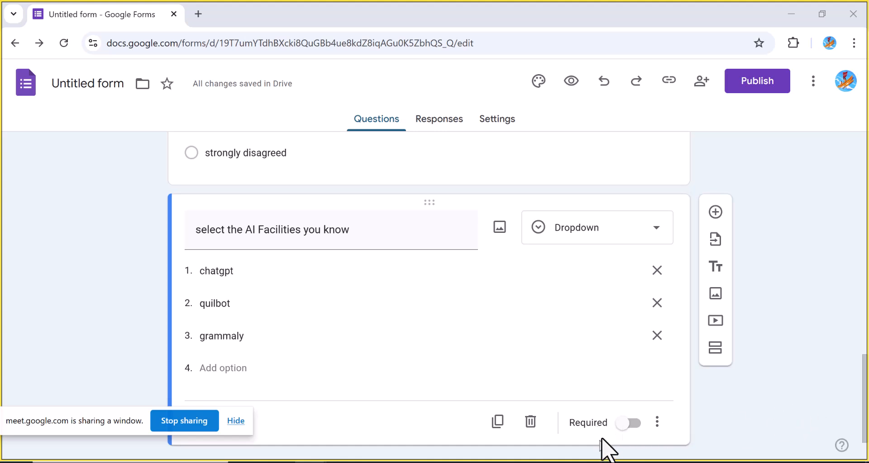
left_click(623, 430)
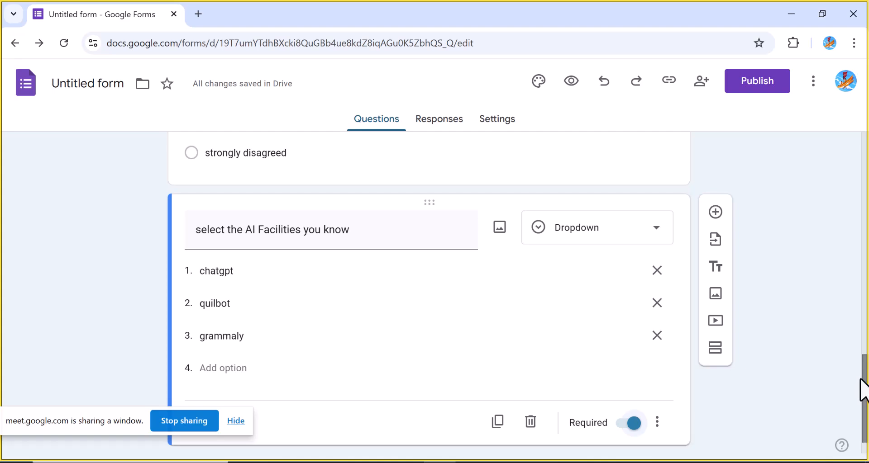
left_click_drag(864, 389, 860, 298)
left_click(652, 310)
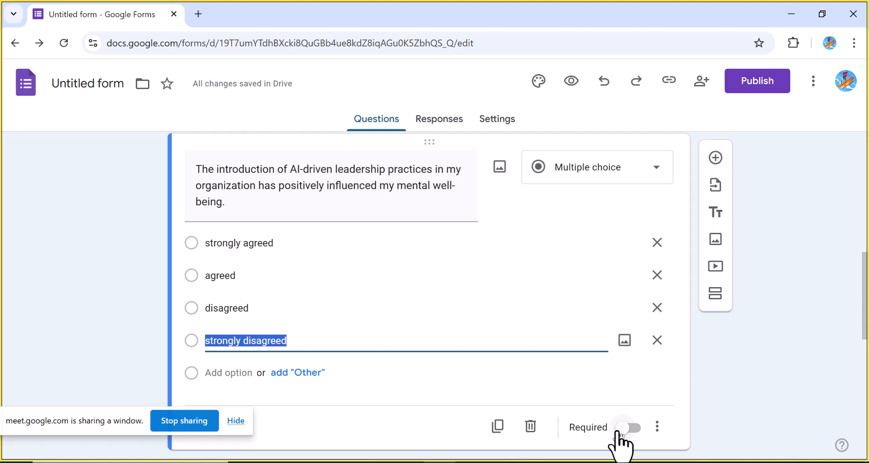
scroll(865, 303, "down", 1)
left_click_drag(865, 303, 866, 421)
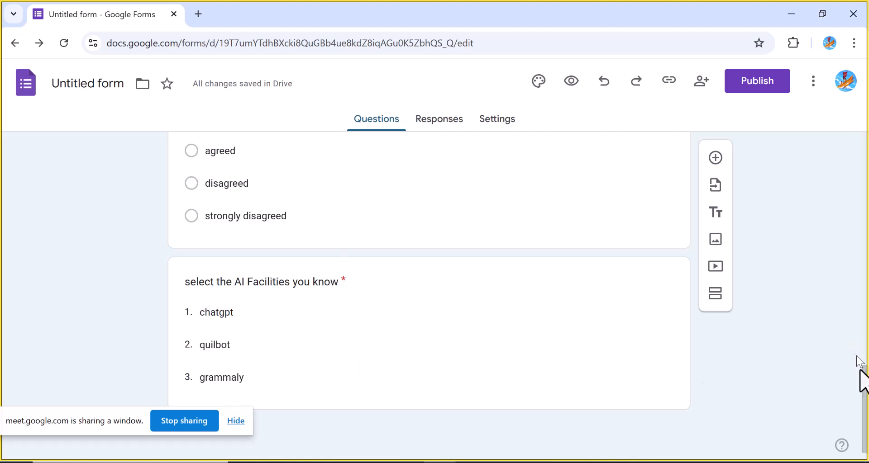
left_click_drag(865, 401, 852, 333)
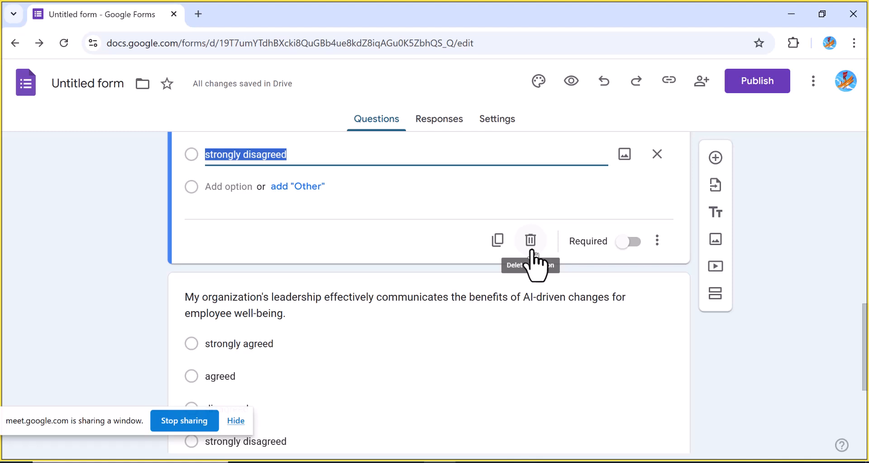
left_click_drag(864, 324, 857, 434)
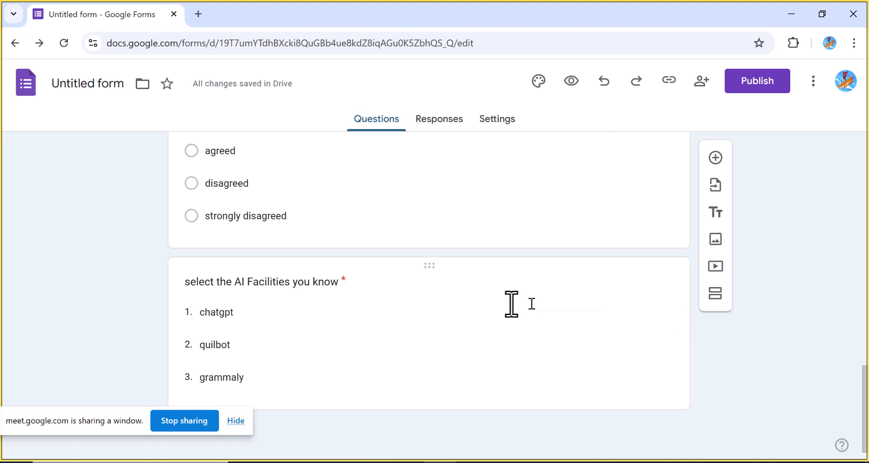
left_click(528, 304)
left_click(651, 200)
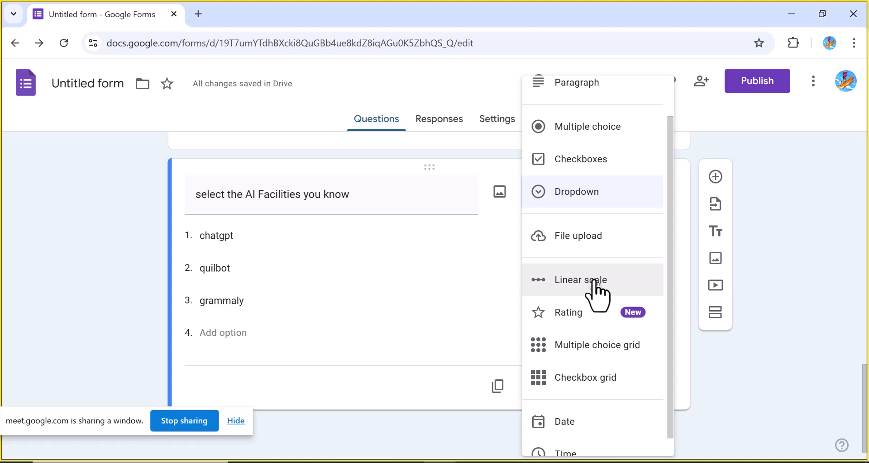
left_click(398, 346)
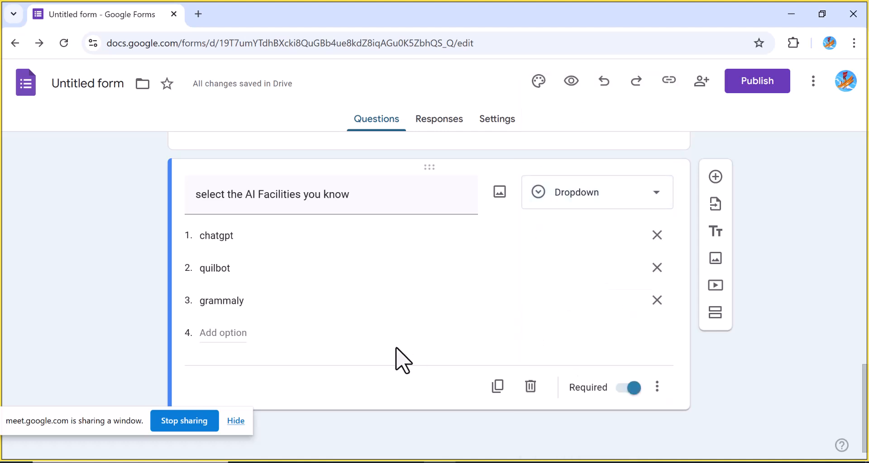
Add a new question reading age and change its type to Linear scale
left_click(715, 176)
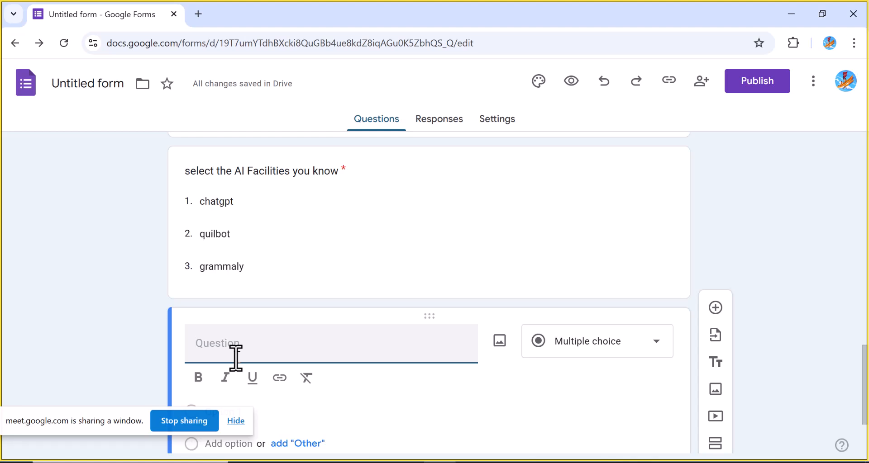
type("age")
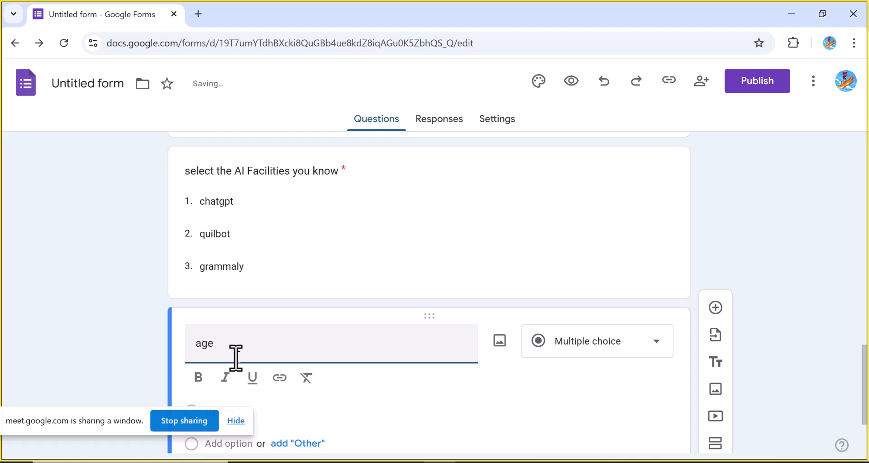
left_click(657, 345)
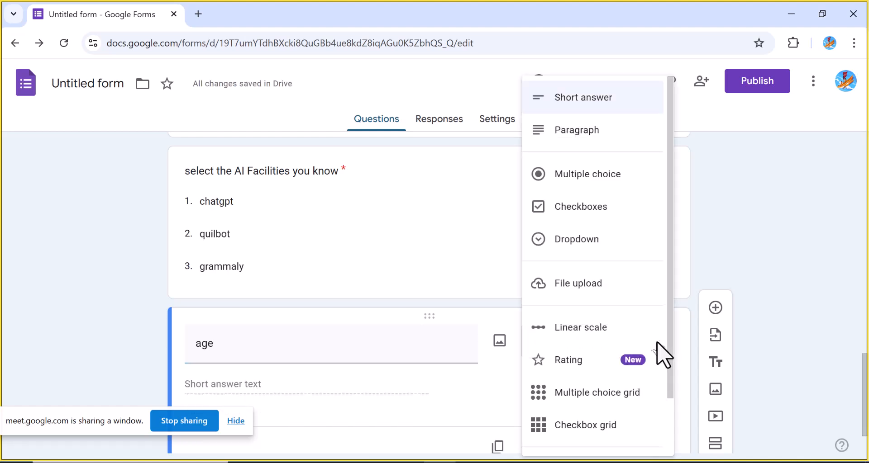
left_click(597, 336)
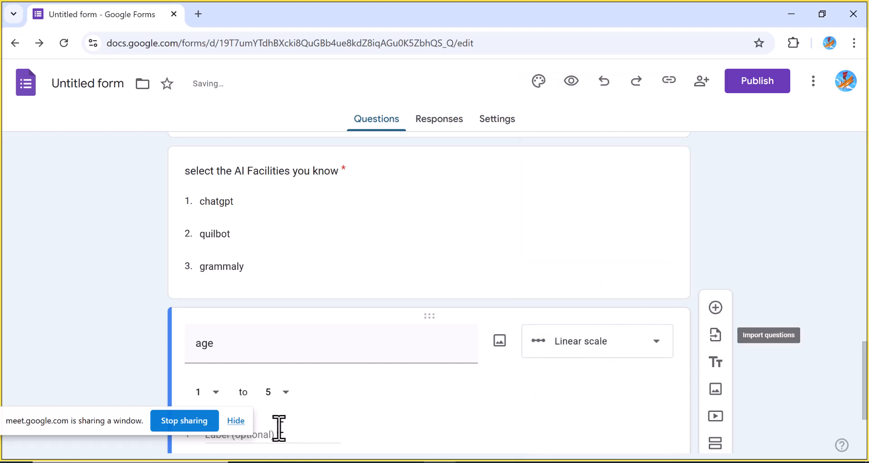
Set the age scale to run from 1 to 3
left_click_drag(29, 414, 49, 233)
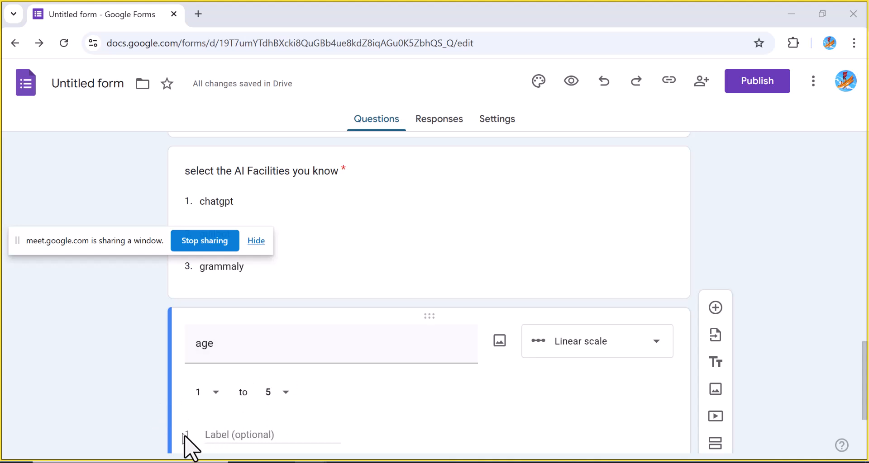
left_click(221, 435)
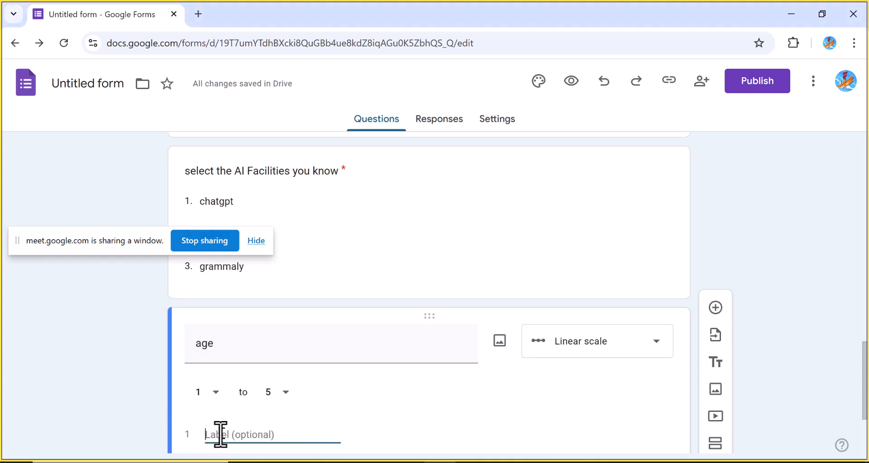
left_click(217, 395)
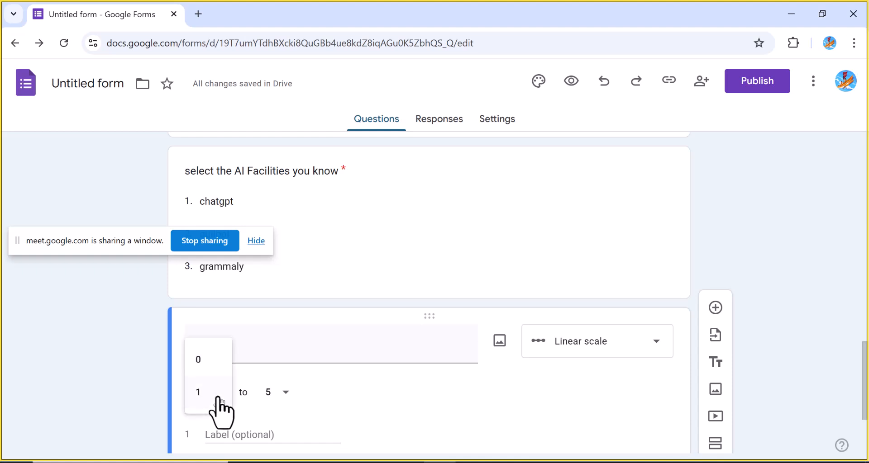
left_click(217, 398)
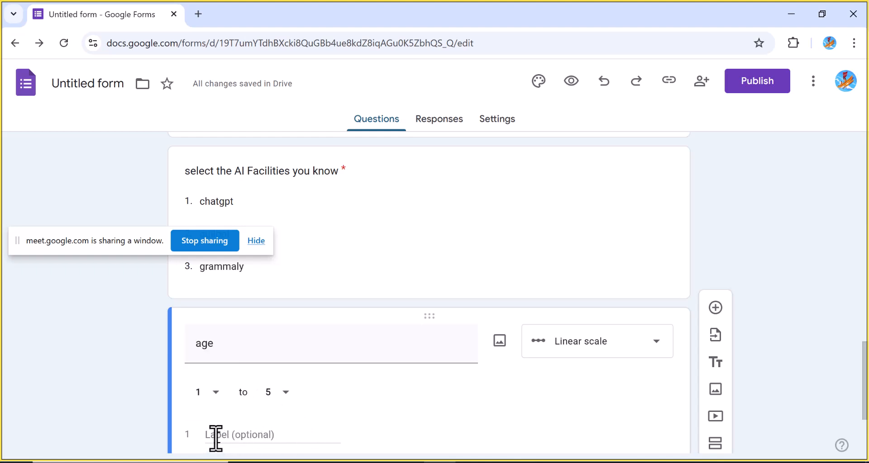
left_click(287, 394)
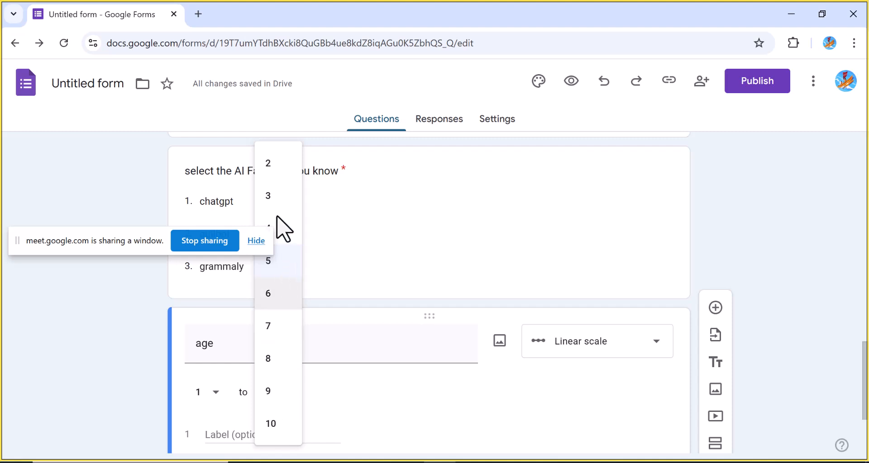
left_click(275, 197)
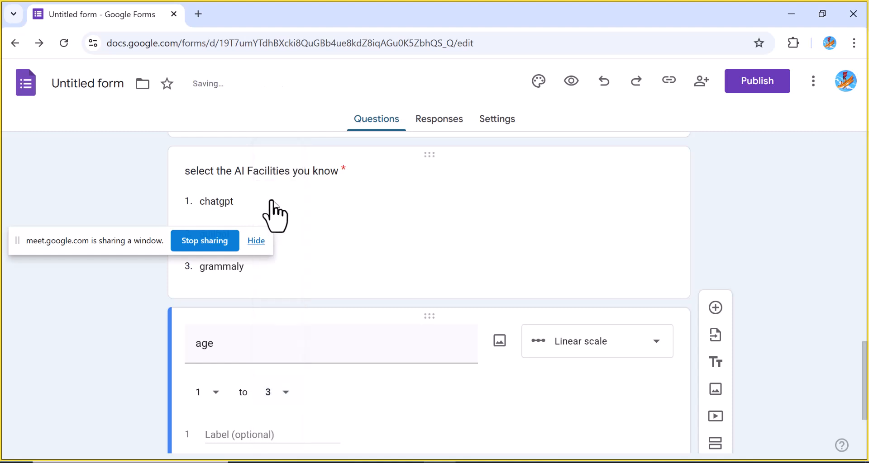
Label the scale's endpoints 18-25 and 26 - 35
left_click(209, 431)
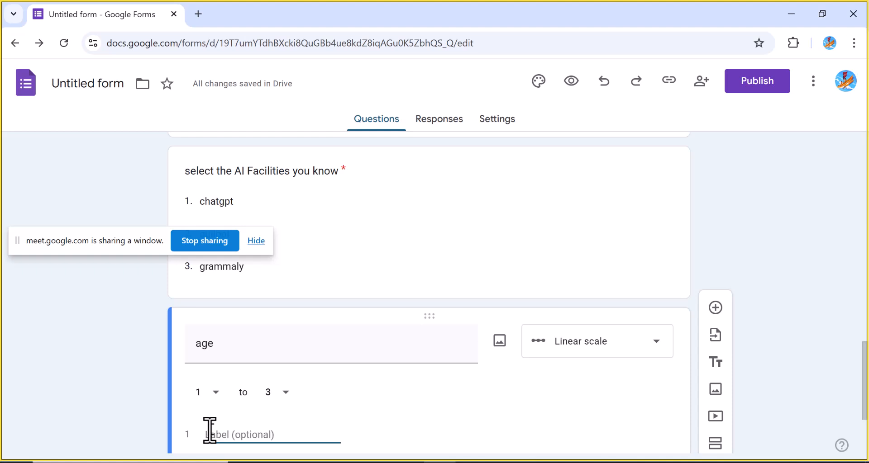
type("18-2")
type("5")
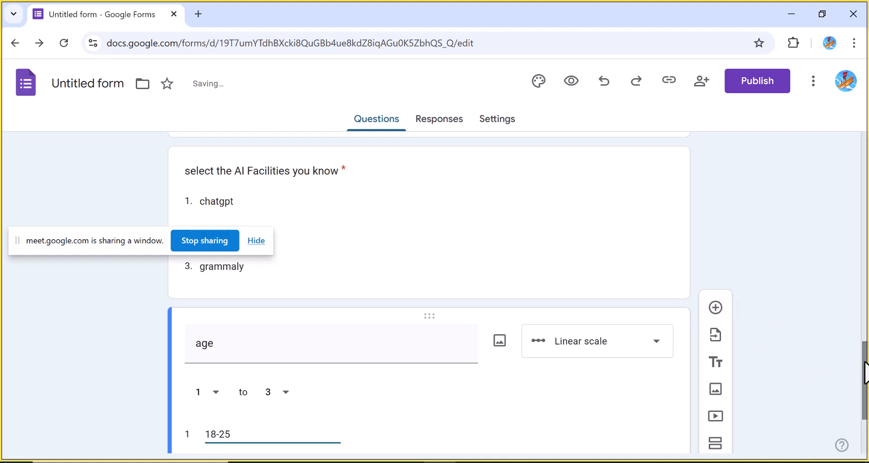
left_click_drag(865, 371, 863, 397)
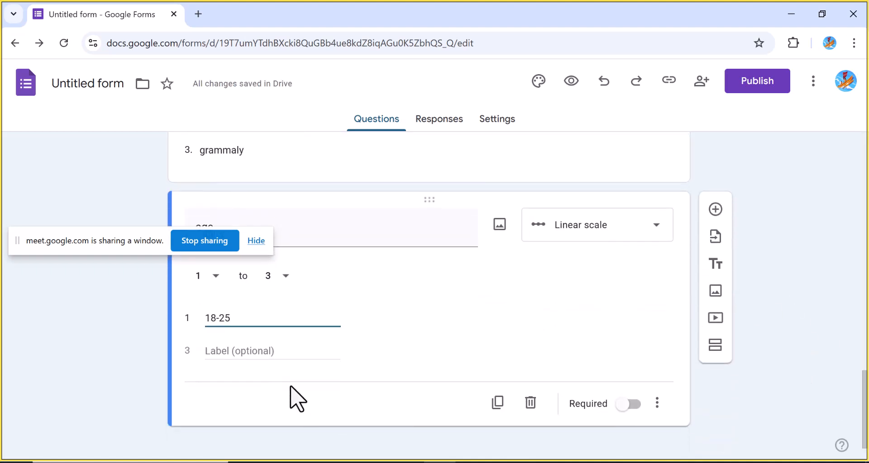
left_click(231, 351)
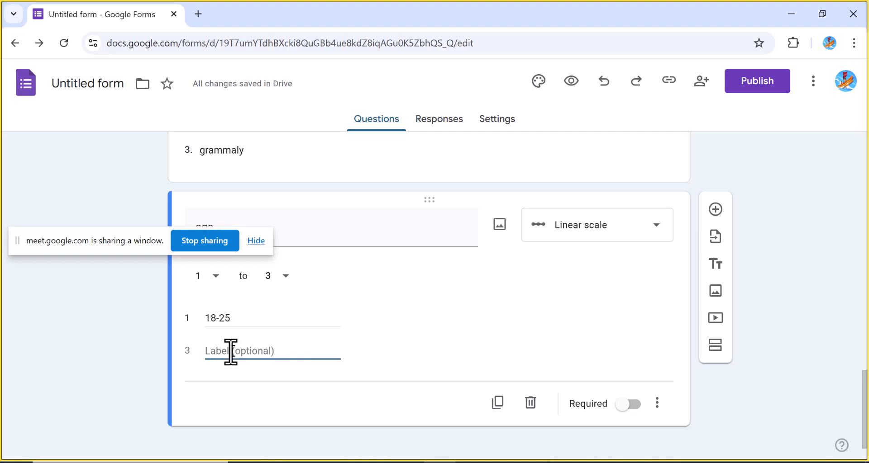
type("26 -")
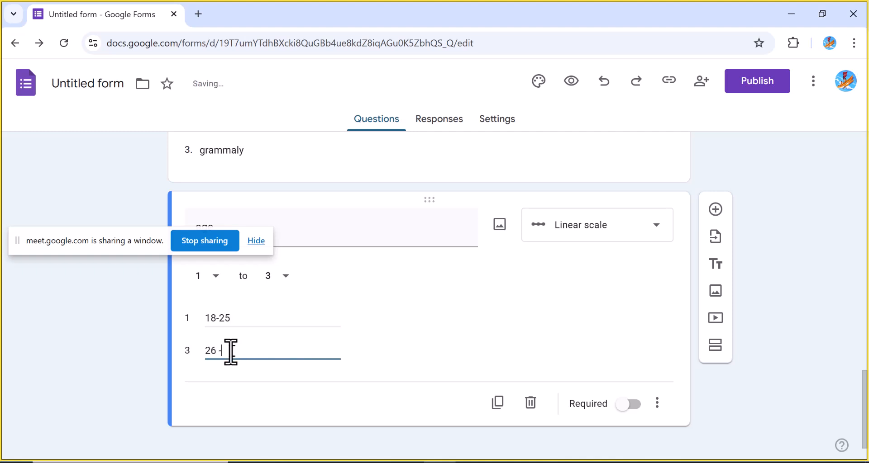
type(" 35")
left_click(214, 381)
triple_click(225, 352)
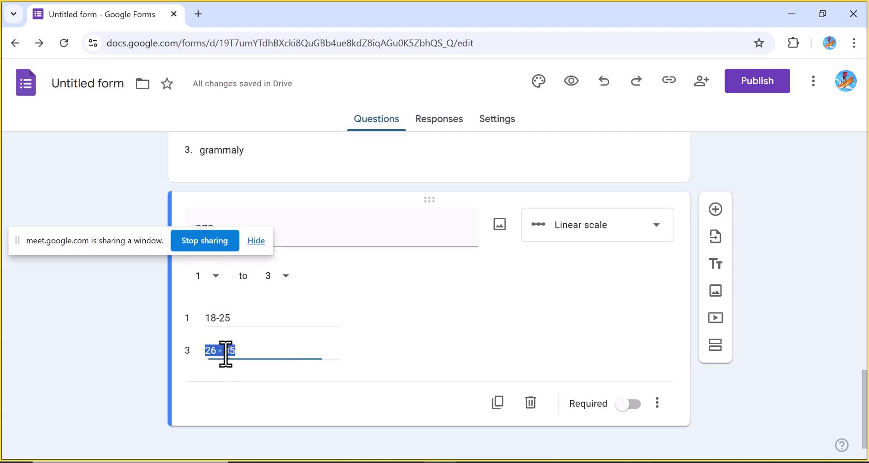
triple_click(226, 318)
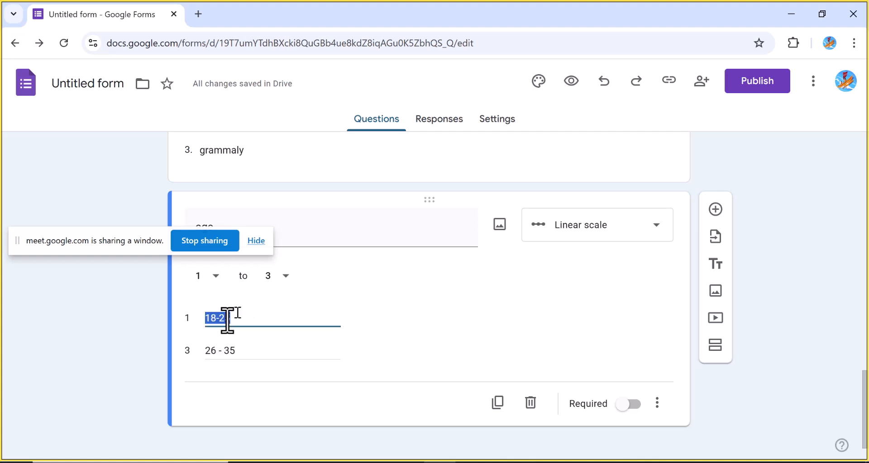
triple_click(237, 352)
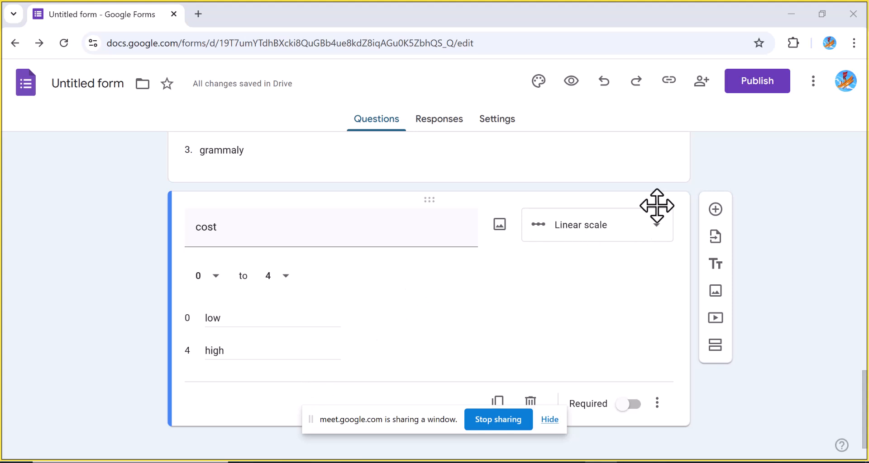
left_click(657, 227)
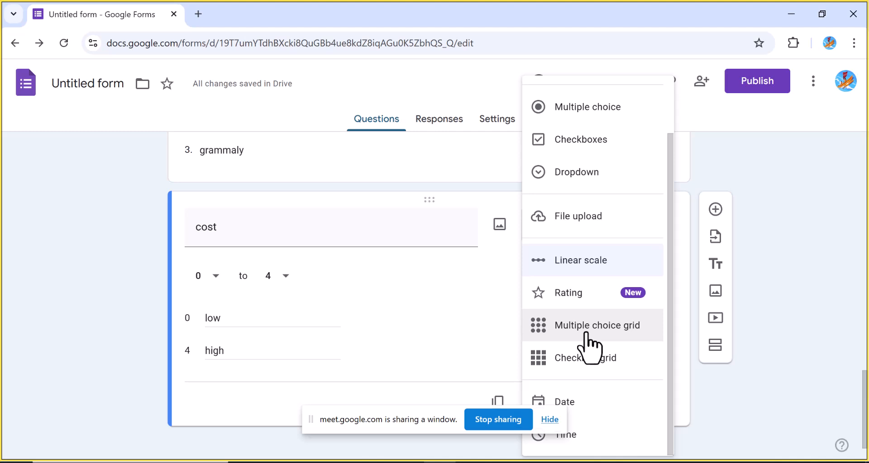
left_click(457, 325)
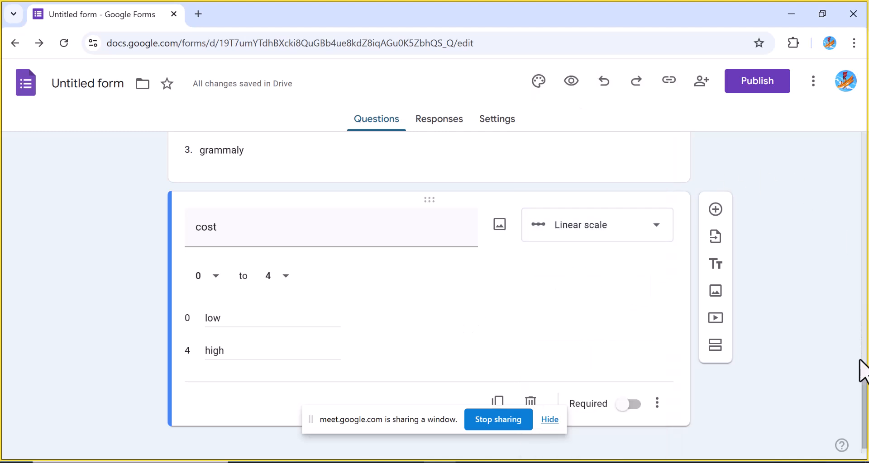
Change the question about leadership communicating AI-driven changes to a Multiple choice grid
left_click_drag(865, 390, 846, 298)
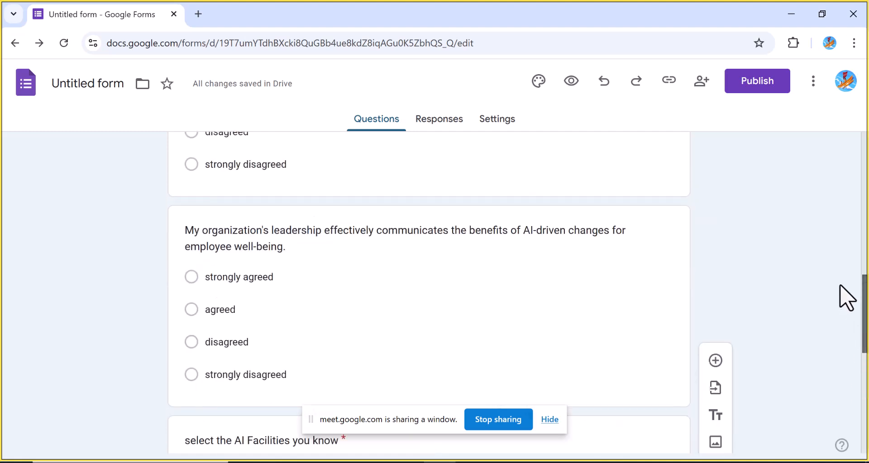
left_click(613, 239)
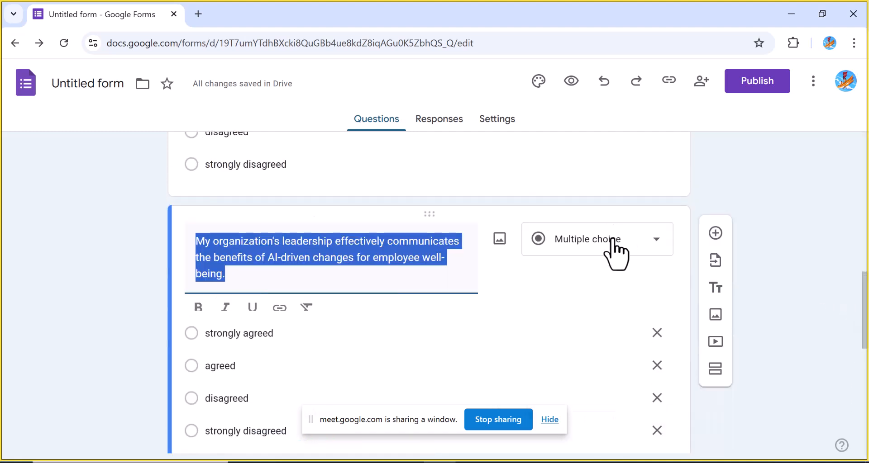
left_click(656, 244)
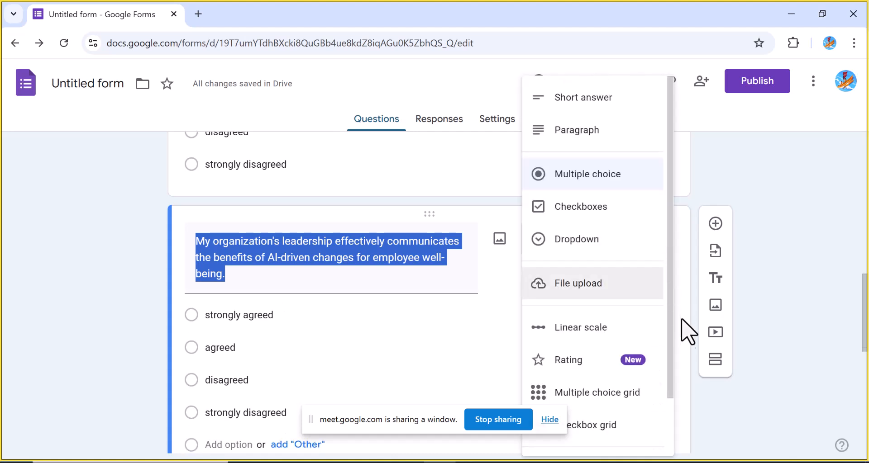
left_click(618, 400)
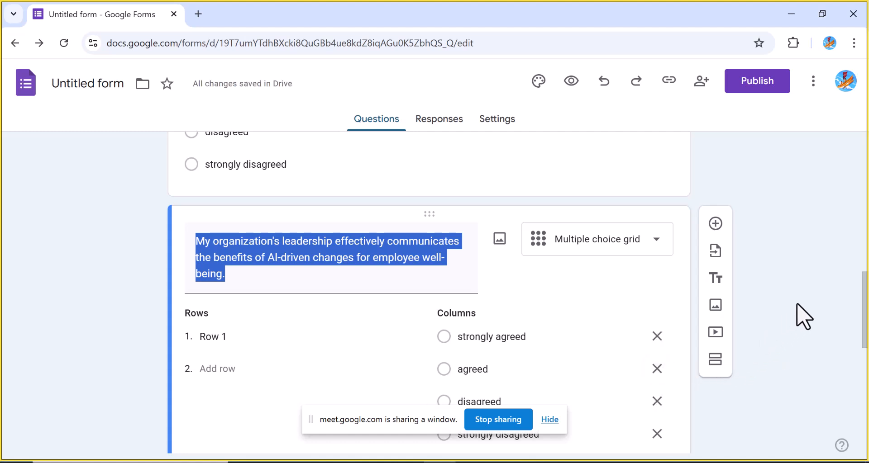
left_click_drag(864, 295, 863, 337)
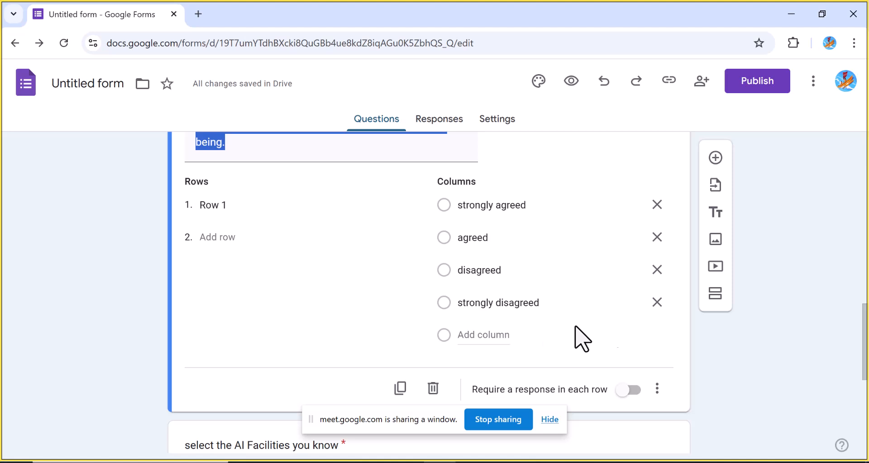
left_click_drag(864, 360, 863, 335)
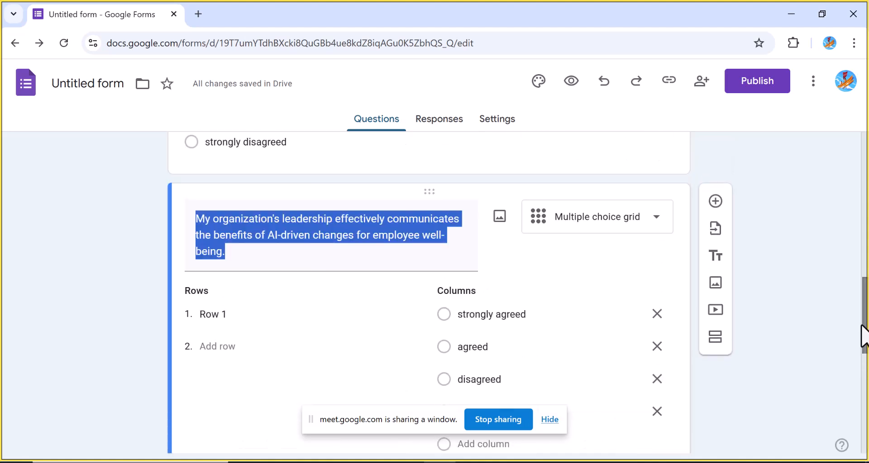
left_click(654, 222)
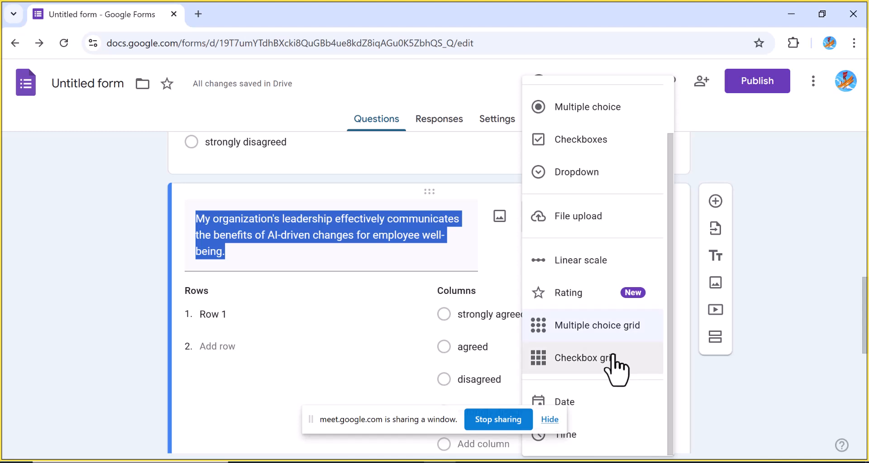
left_click(340, 408)
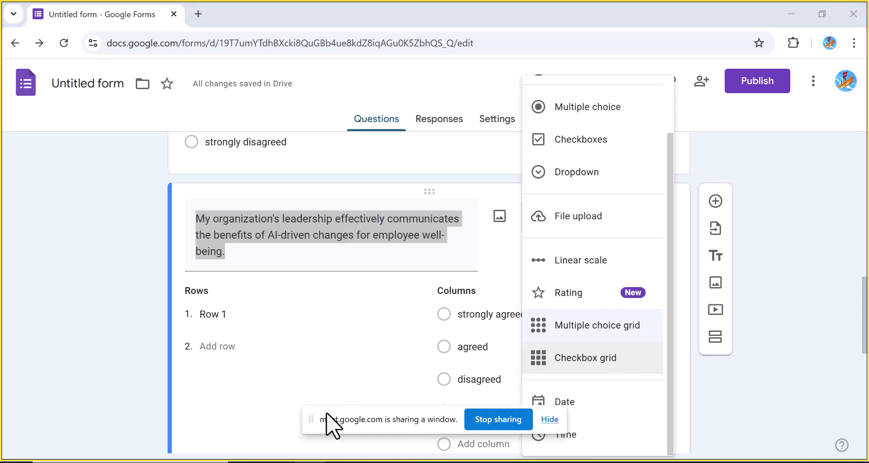
left_click_drag(347, 412, 184, 415)
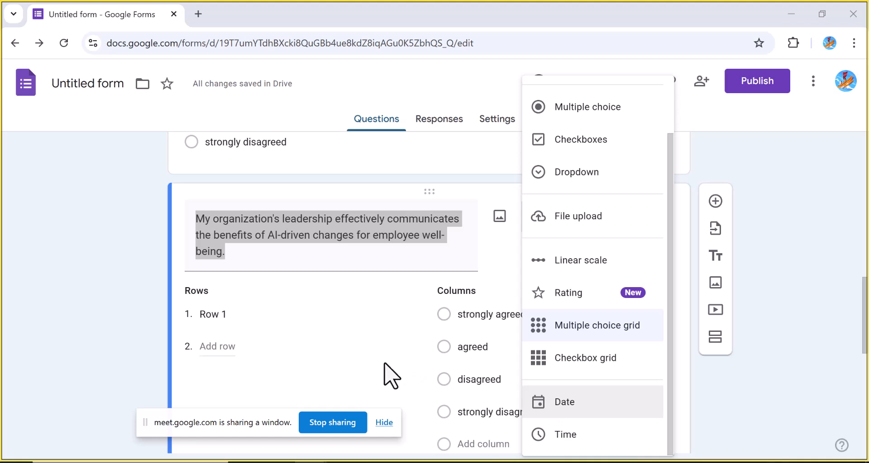
left_click(388, 382)
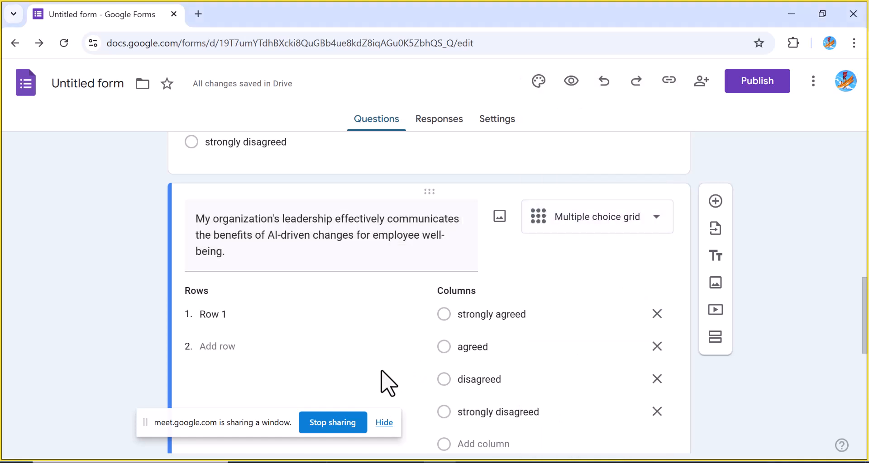
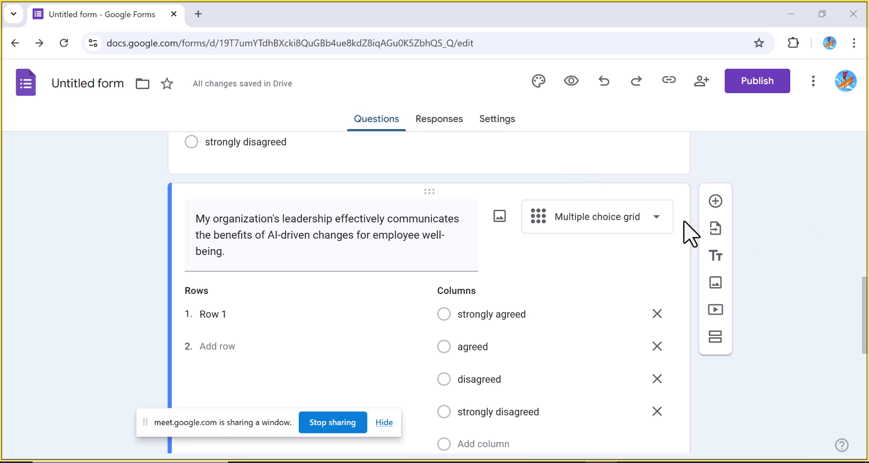
Change the leadership communication question's type back to Multiple choice
left_click(656, 218)
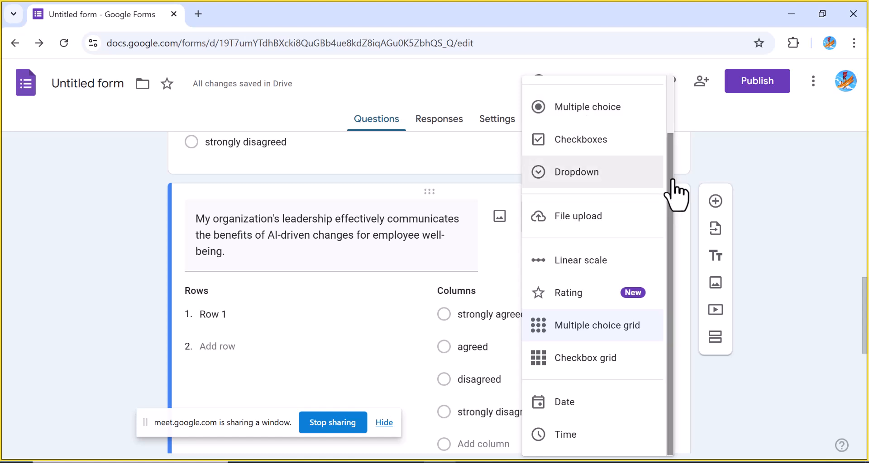
left_click(592, 109)
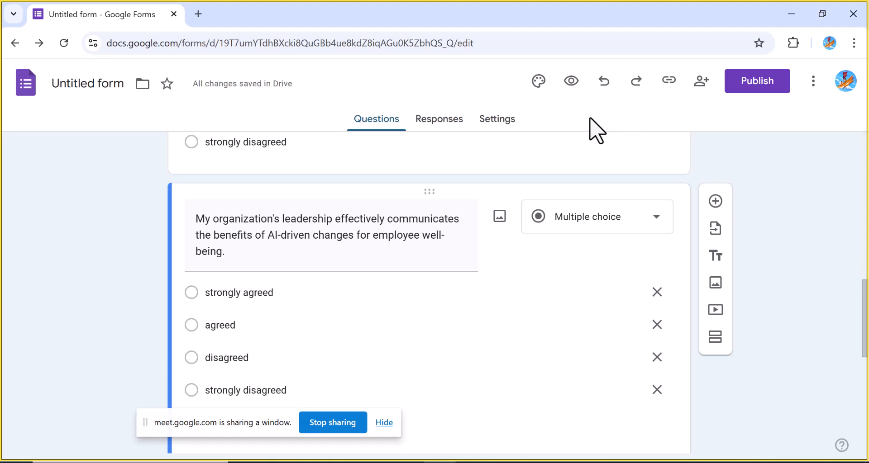
Review the Responses tab and its more-options menu for responses
left_click(453, 126)
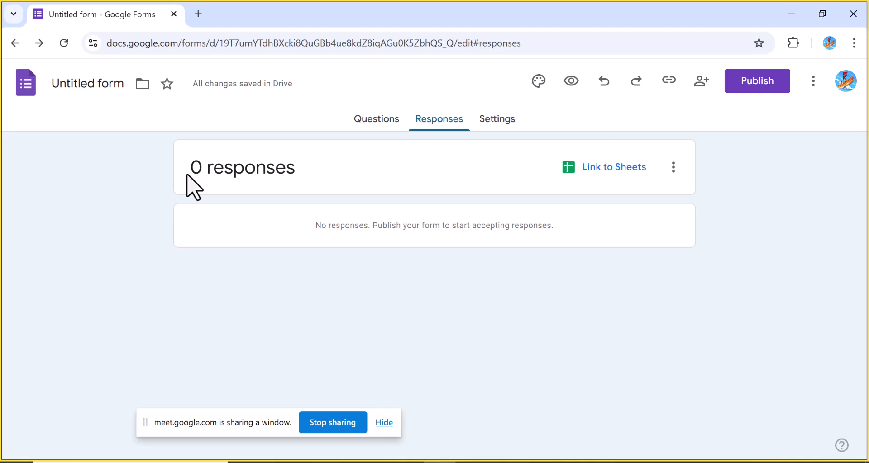
left_click(679, 176)
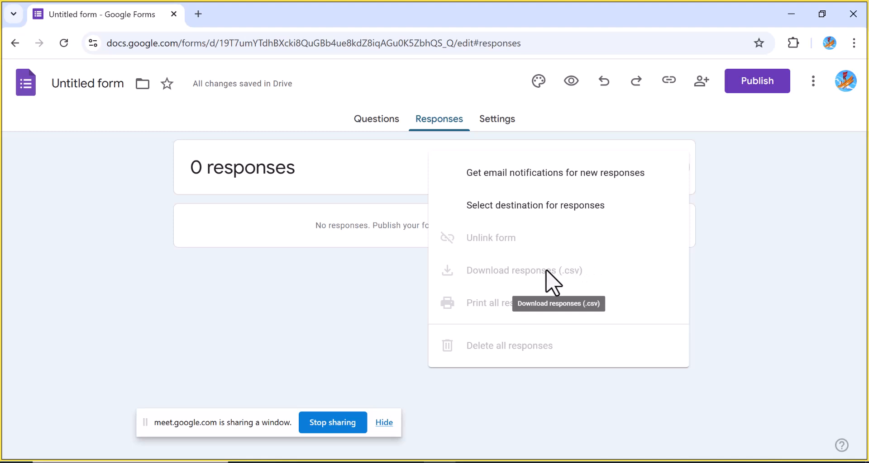
left_click(362, 177)
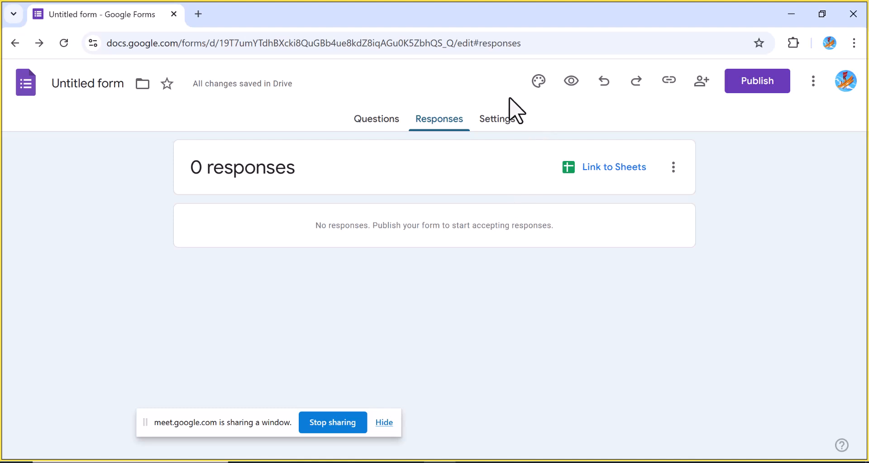
Turn on Make this a quiz in the form settings
left_click(504, 121)
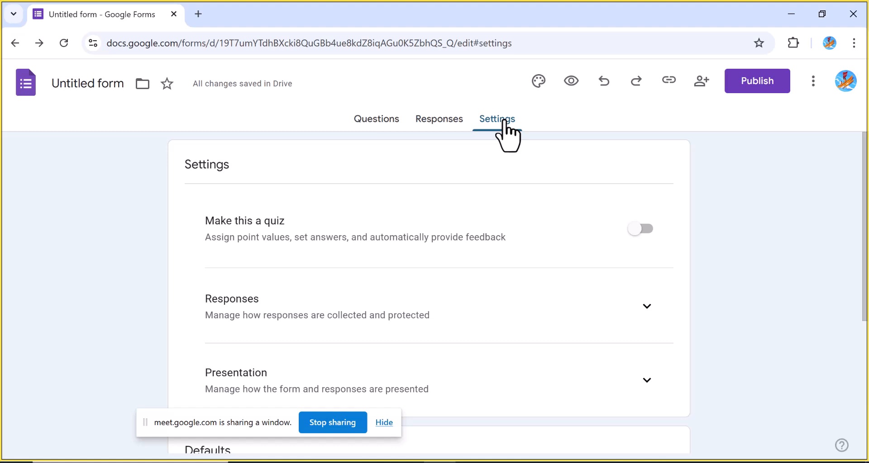
left_click(381, 121)
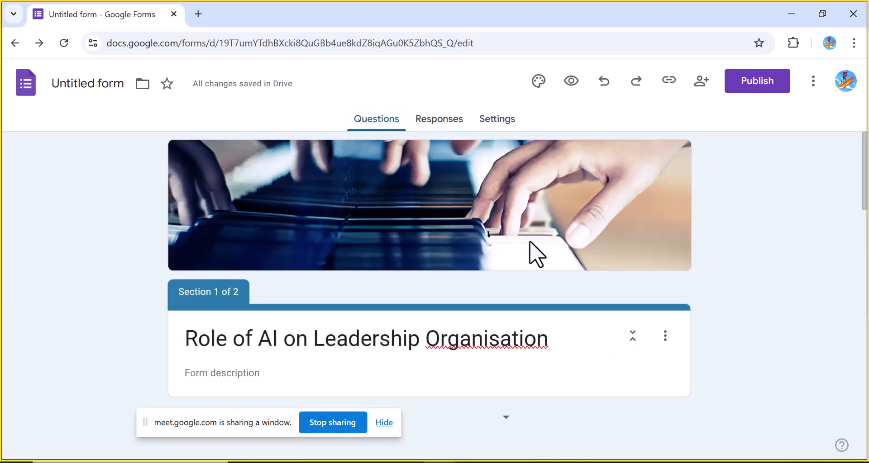
left_click(492, 120)
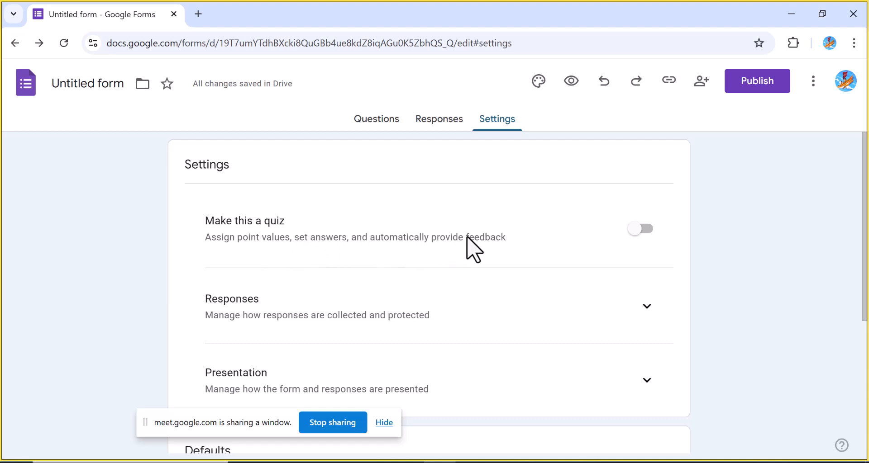
left_click(636, 228)
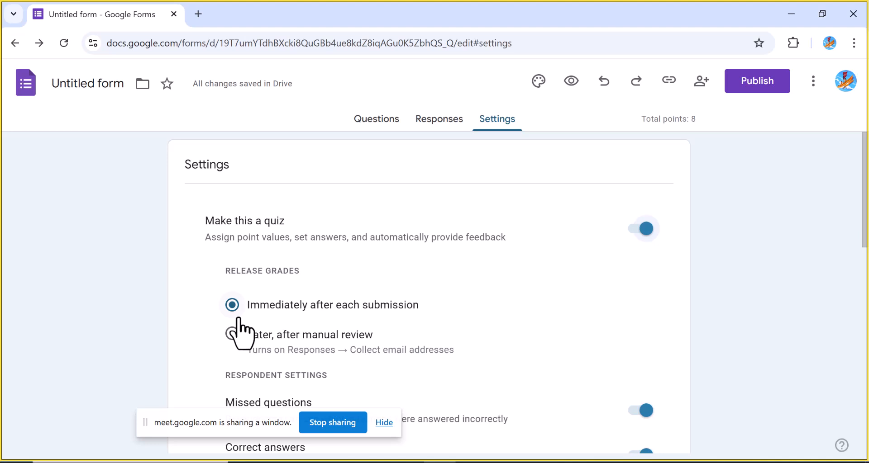
Expand the Responses settings and set Collect email addresses to Responder input
left_click(177, 414)
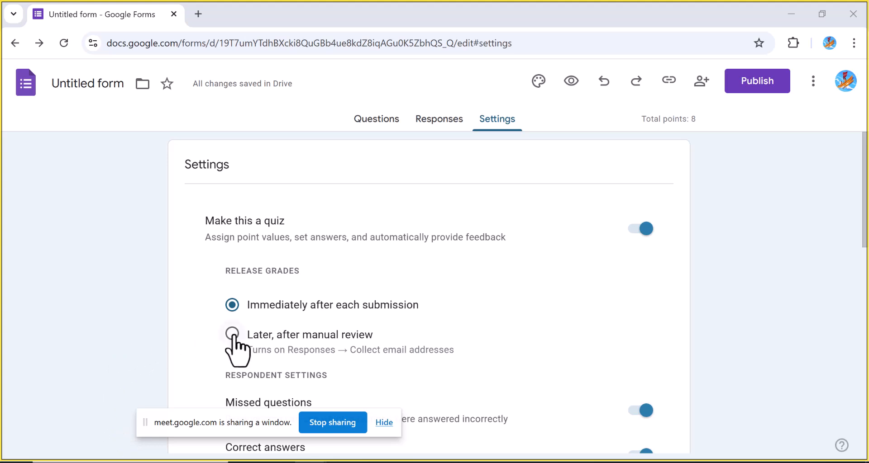
left_click_drag(201, 414, 25, 440)
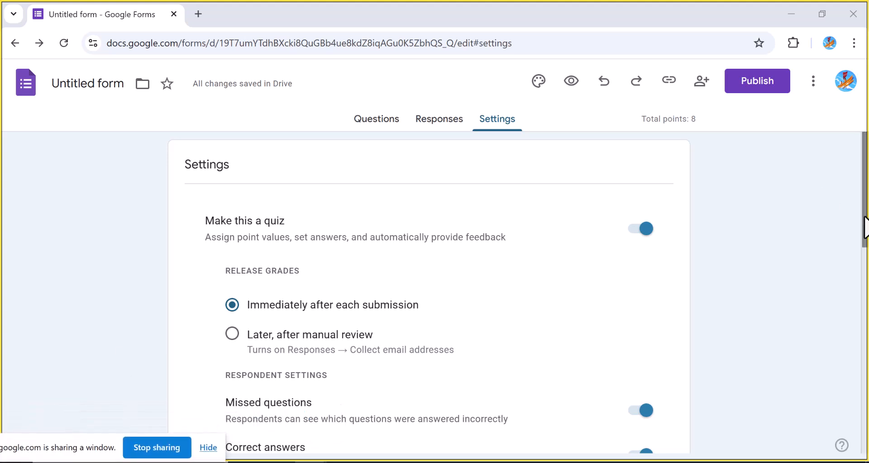
left_click_drag(865, 229, 864, 301)
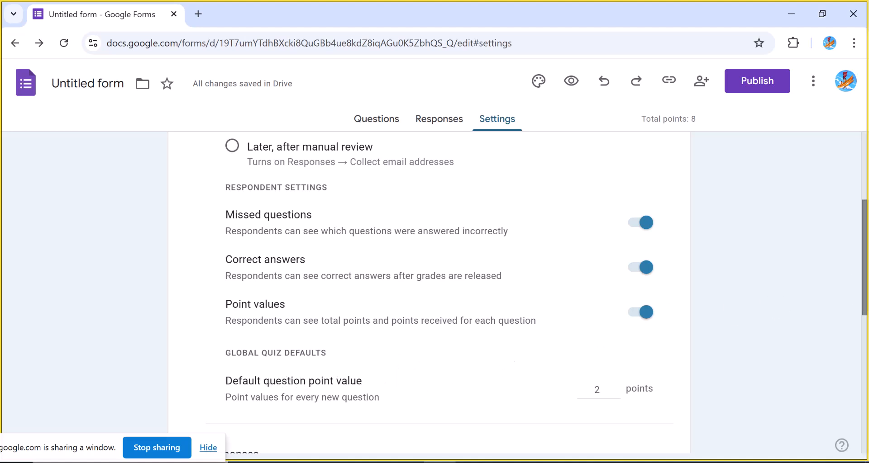
left_click_drag(865, 276, 865, 360)
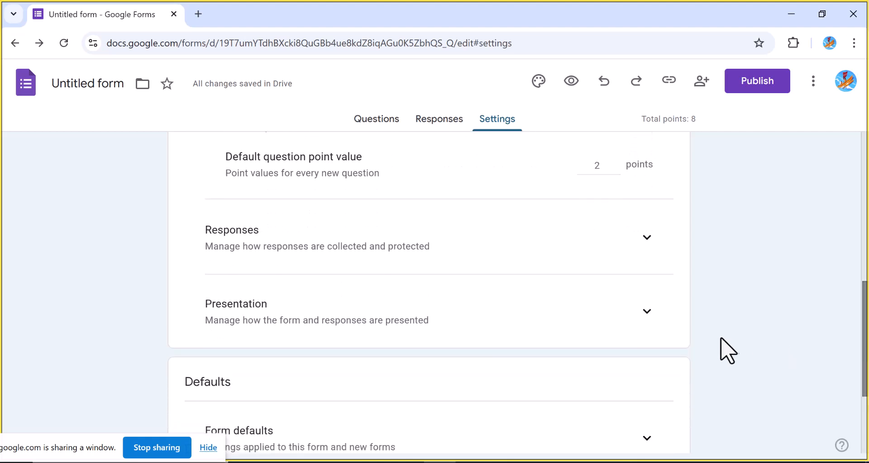
left_click(648, 237)
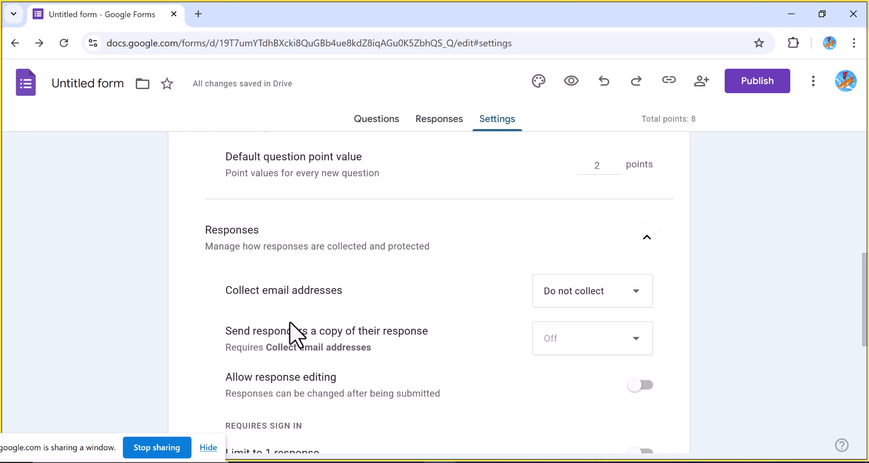
left_click(640, 295)
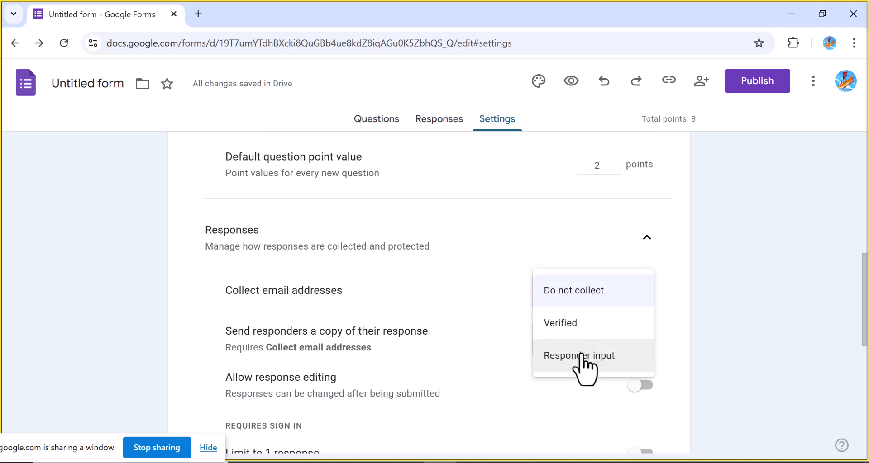
left_click(462, 263)
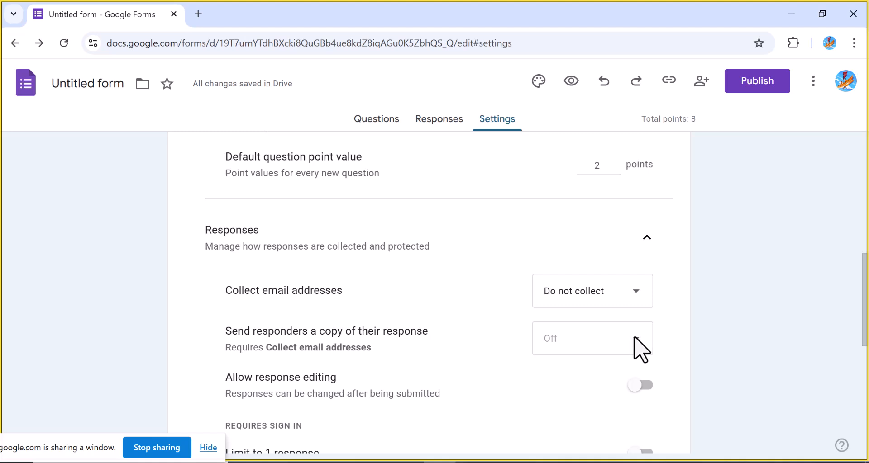
left_click(637, 300)
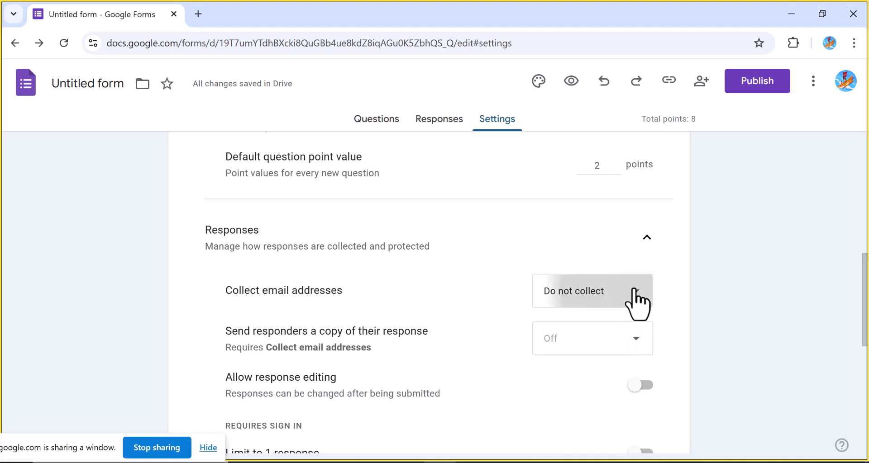
left_click(584, 357)
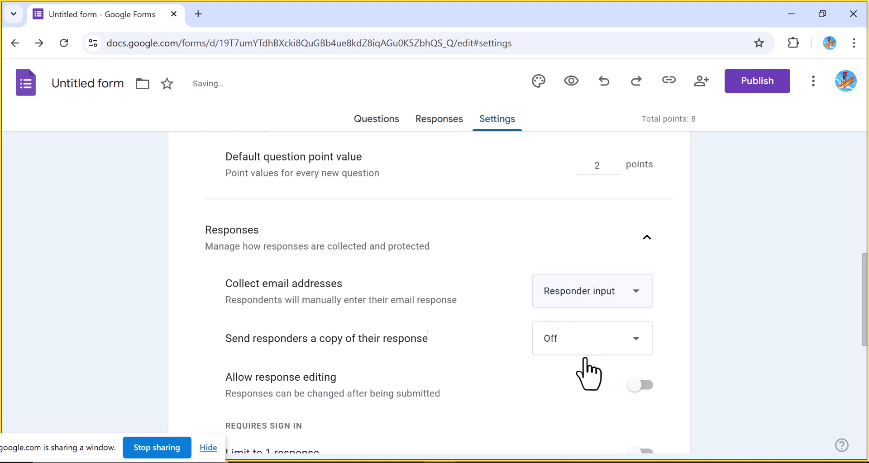
Turn on Limit to 1 response, leaving response copies off
left_click(640, 343)
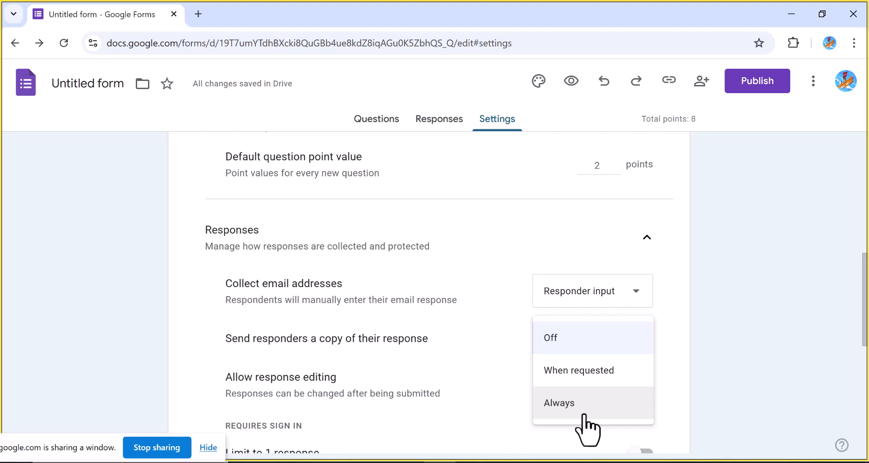
left_click(504, 373)
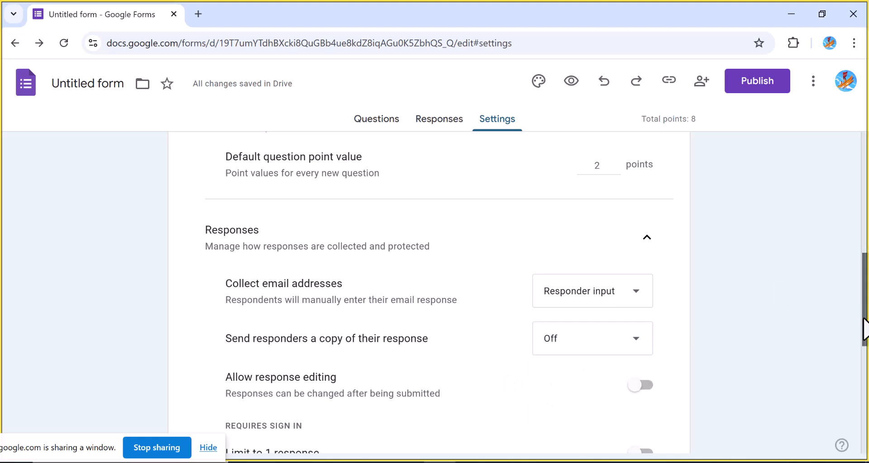
scroll(866, 358, "down", 1)
scroll(865, 358, "down", 3)
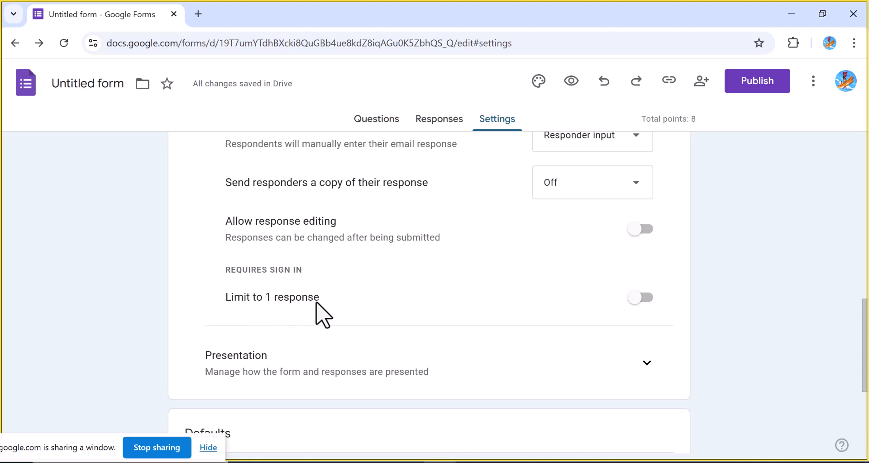
left_click(638, 298)
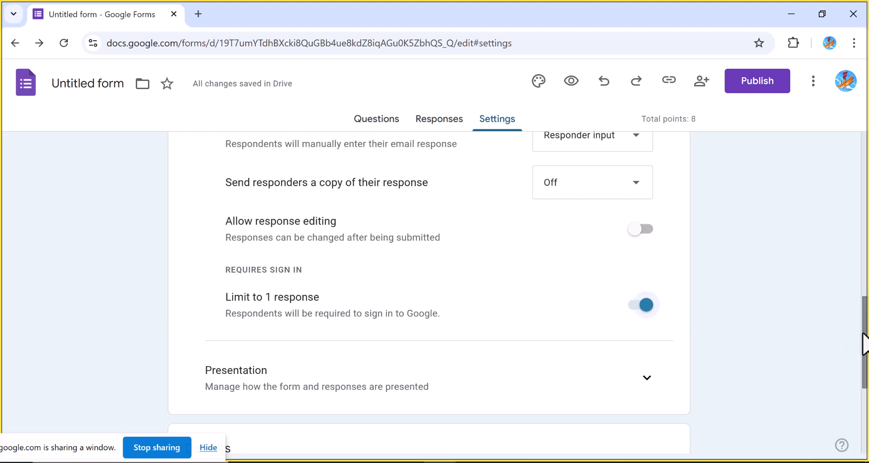
Expand Presentation settings and turn on Show progress bar and Shuffle question order
left_click_drag(864, 344, 864, 399)
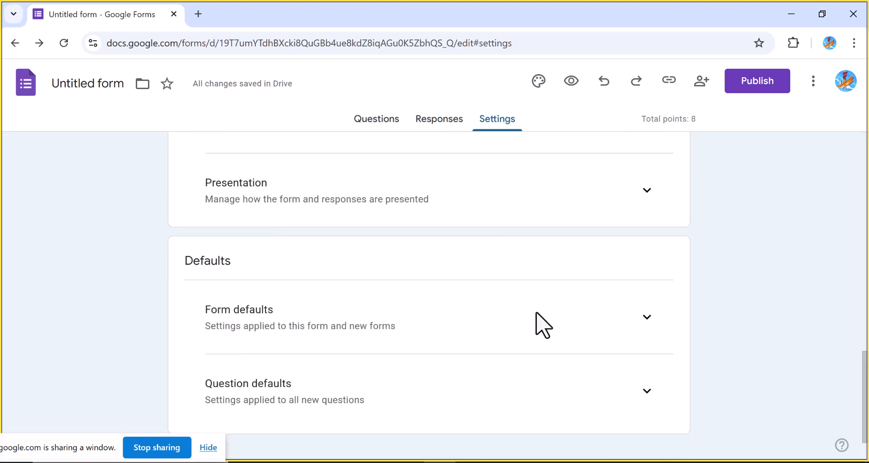
left_click(647, 191)
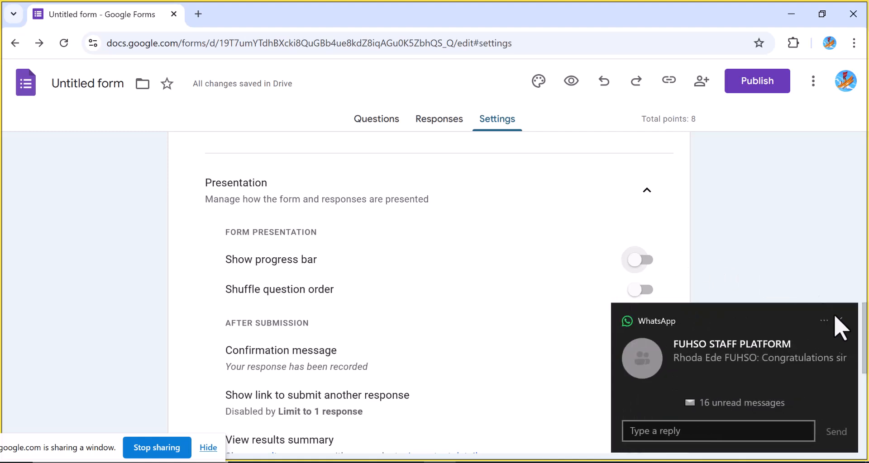
left_click(838, 320)
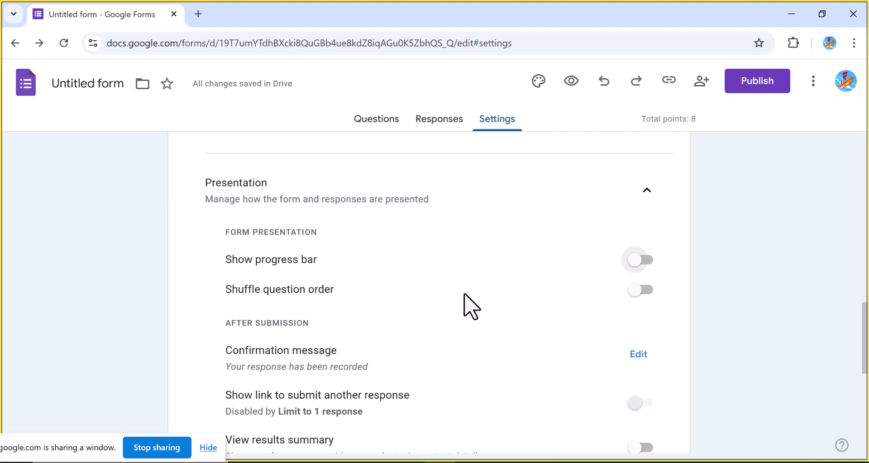
left_click(636, 267)
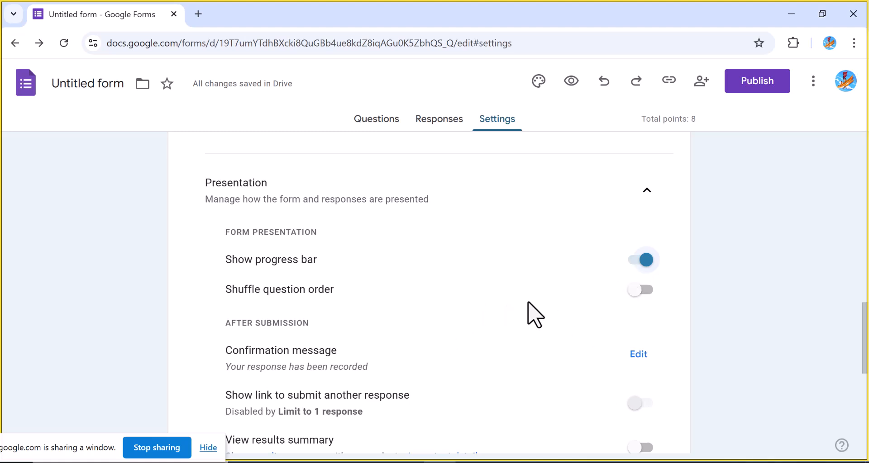
left_click(635, 292)
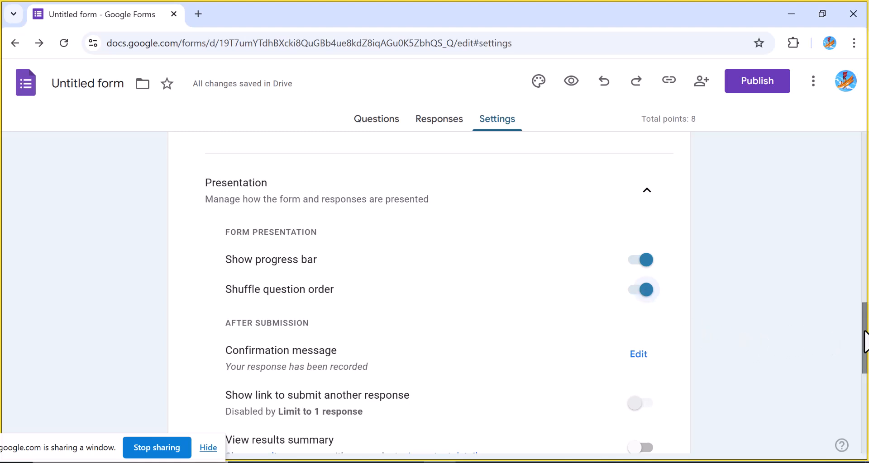
left_click_drag(865, 343, 865, 377)
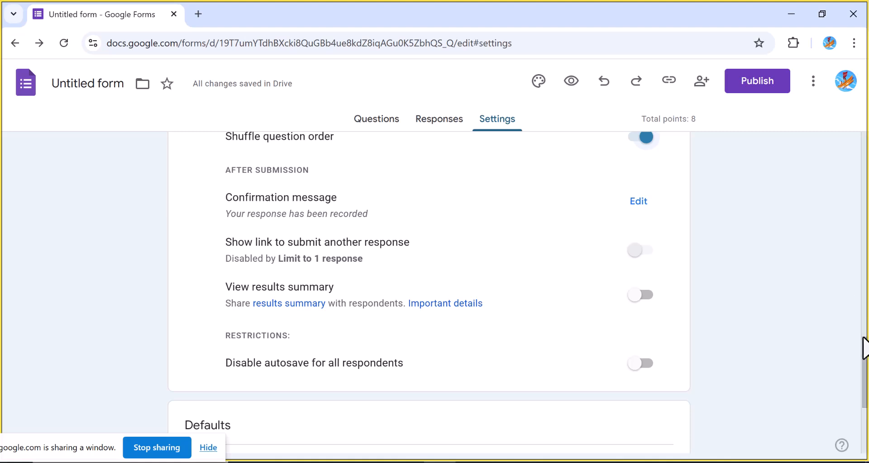
left_click_drag(865, 349, 863, 388)
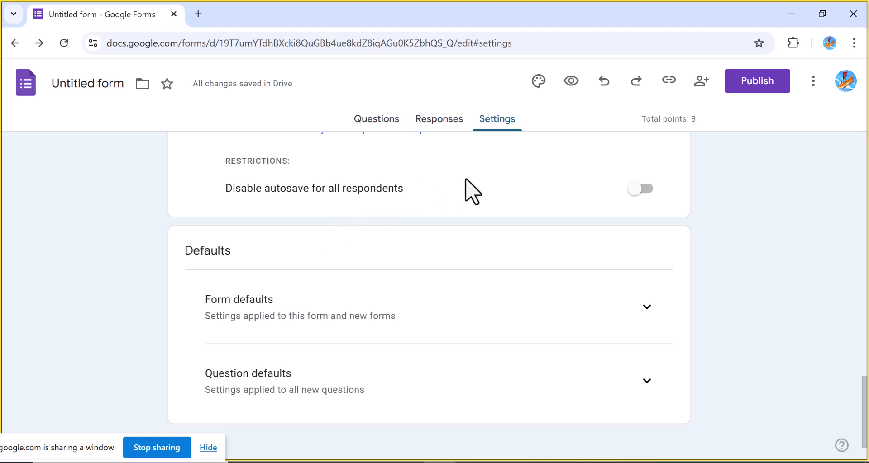
left_click(635, 191)
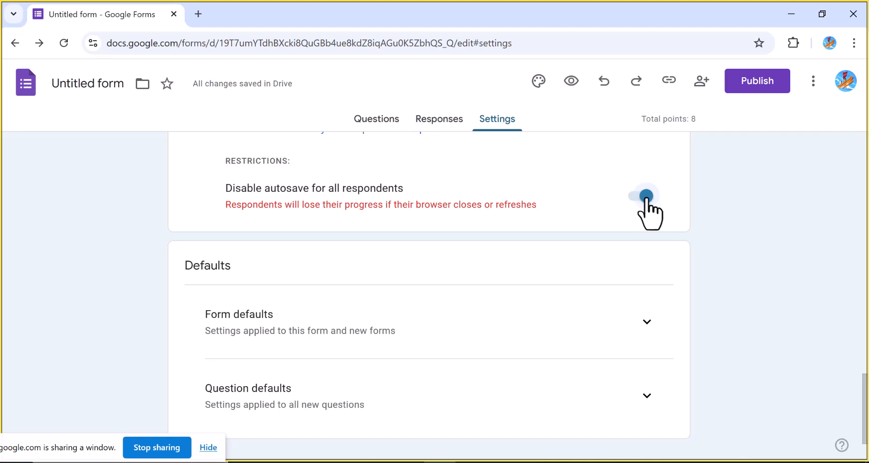
left_click(644, 198)
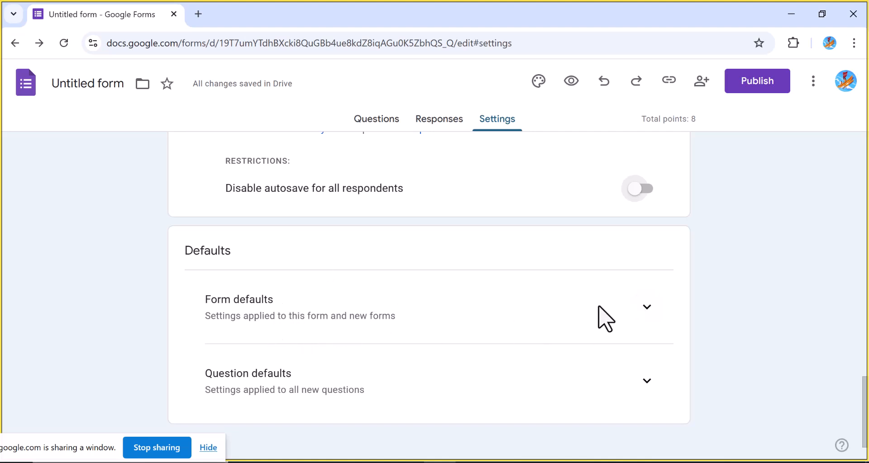
Open and close the Form defaults section, then return to the top of the settings
left_click(646, 304)
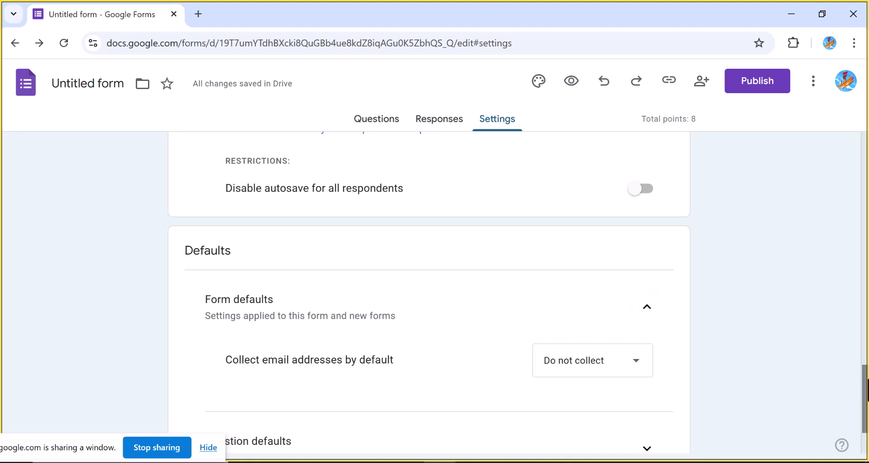
left_click_drag(862, 388, 865, 407)
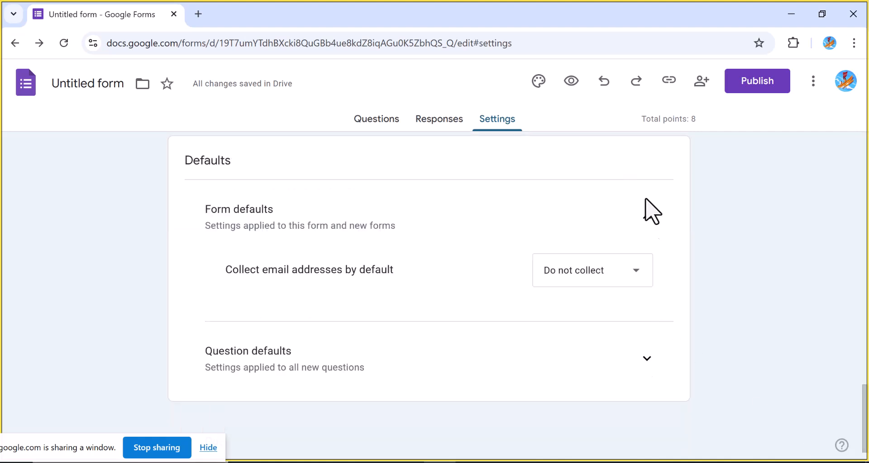
left_click(646, 216)
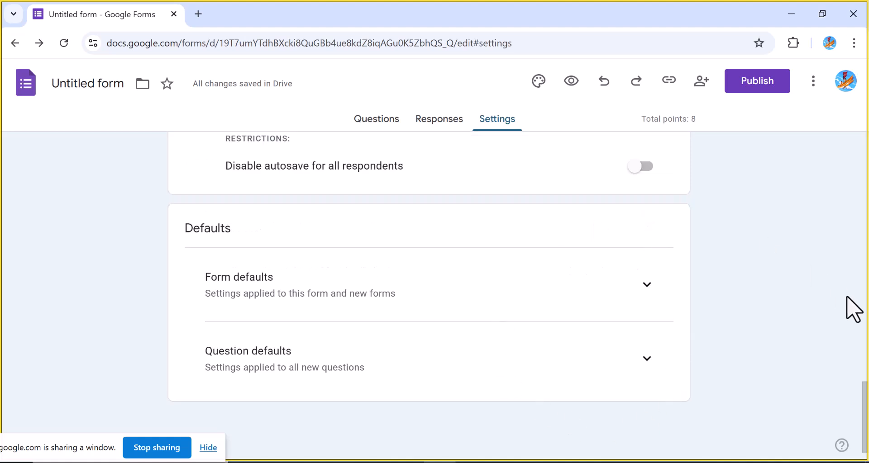
left_click_drag(864, 401, 862, 139)
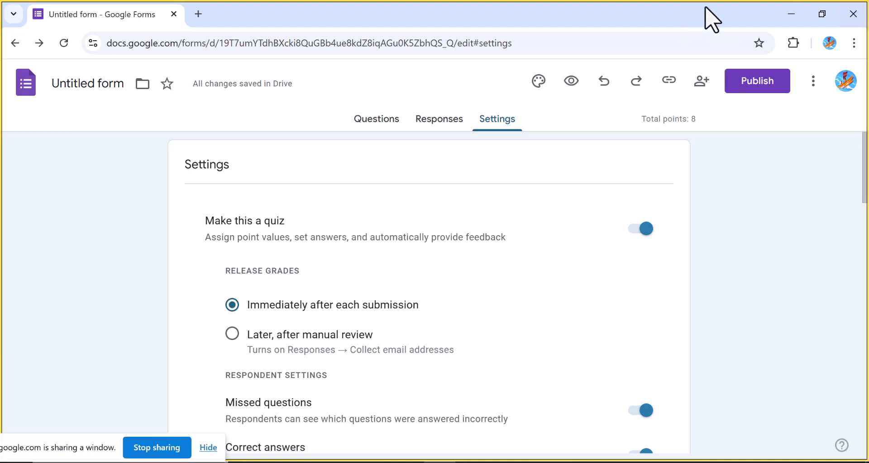
Open the sharing dialog and keep editor view Restricted and responder view Anyone with the link
left_click(698, 88)
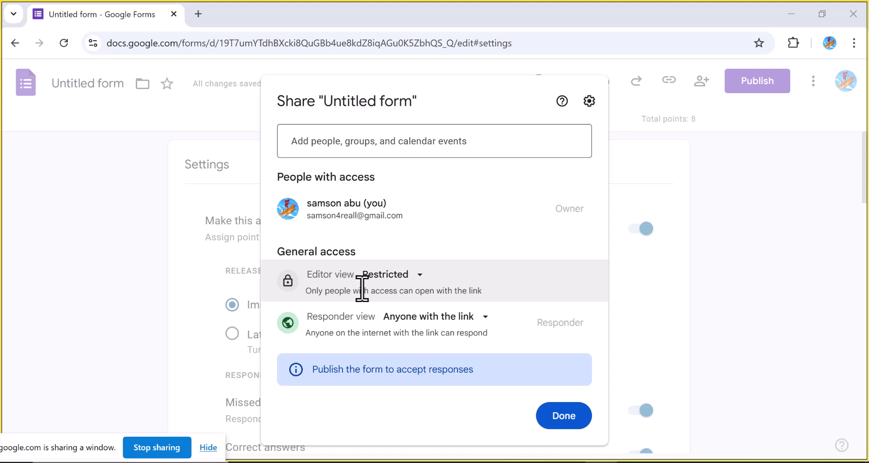
left_click(422, 277)
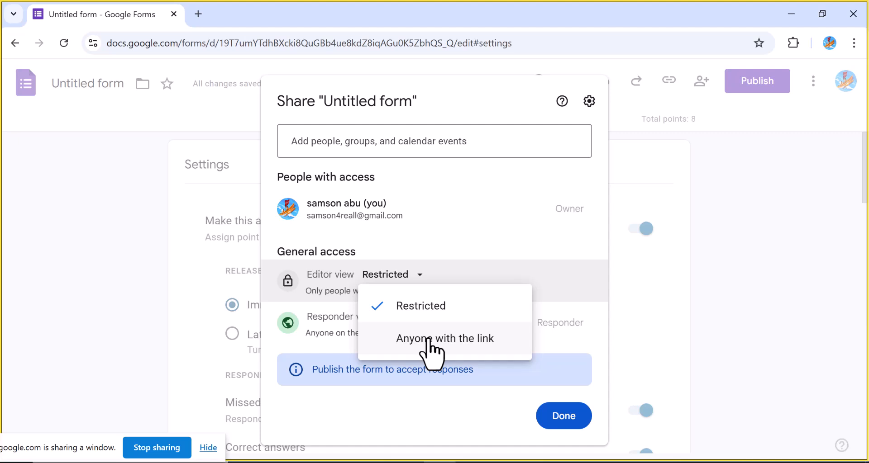
left_click(393, 300)
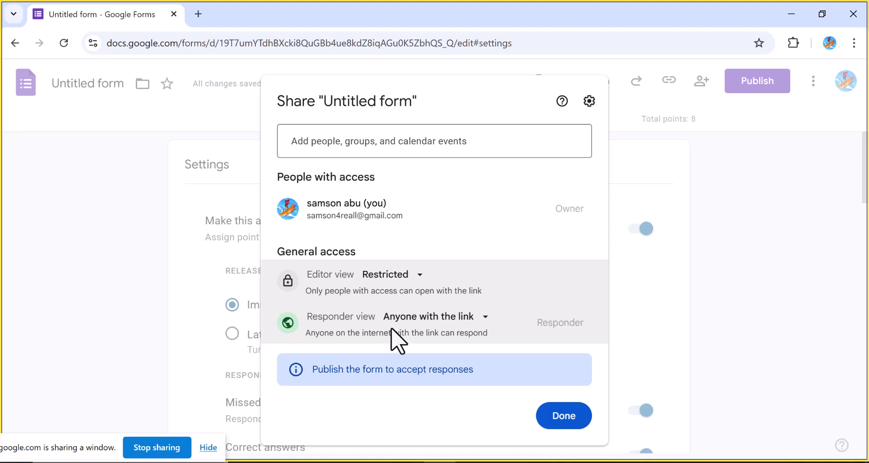
left_click(487, 318)
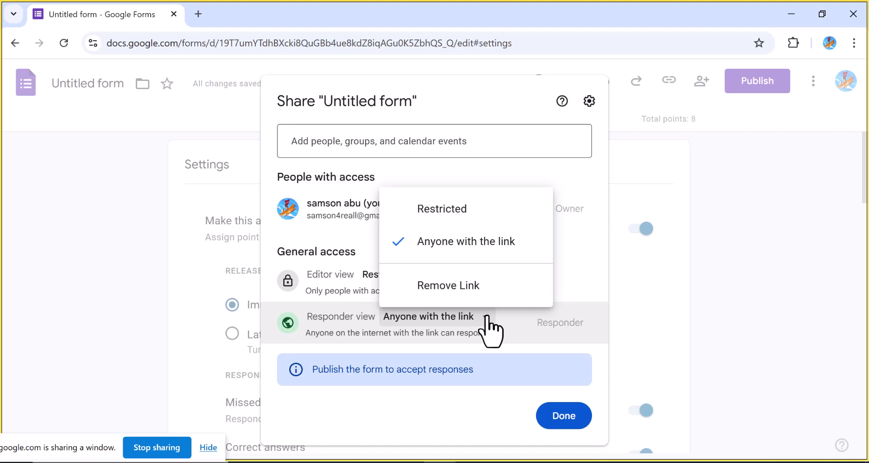
left_click(490, 331)
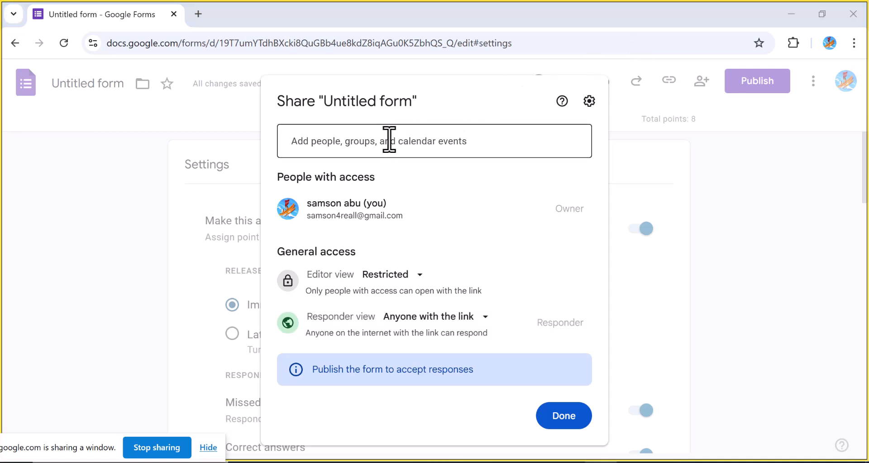
Add a collaborator's e-mail address to the form's sharing and give them the Editor role
left_click(370, 147)
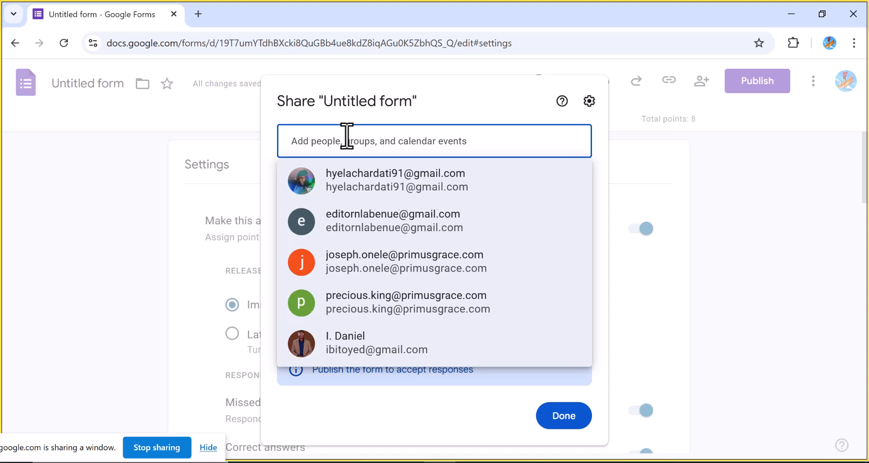
key("ctrl+v")
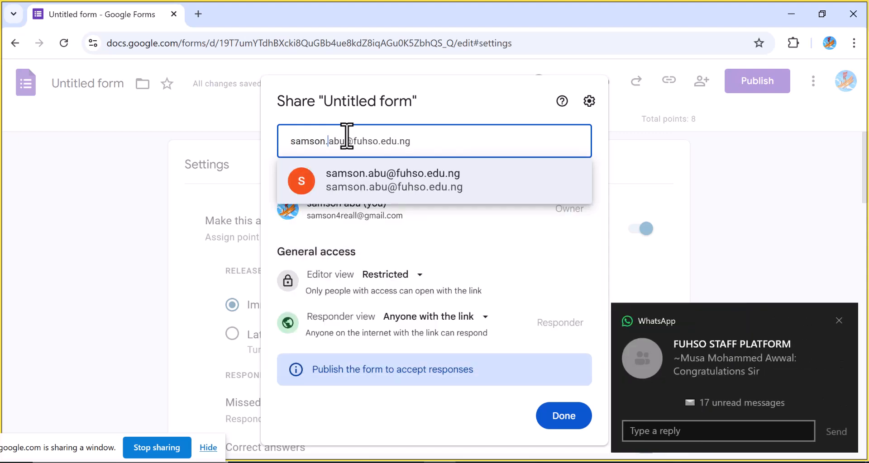
left_click(365, 175)
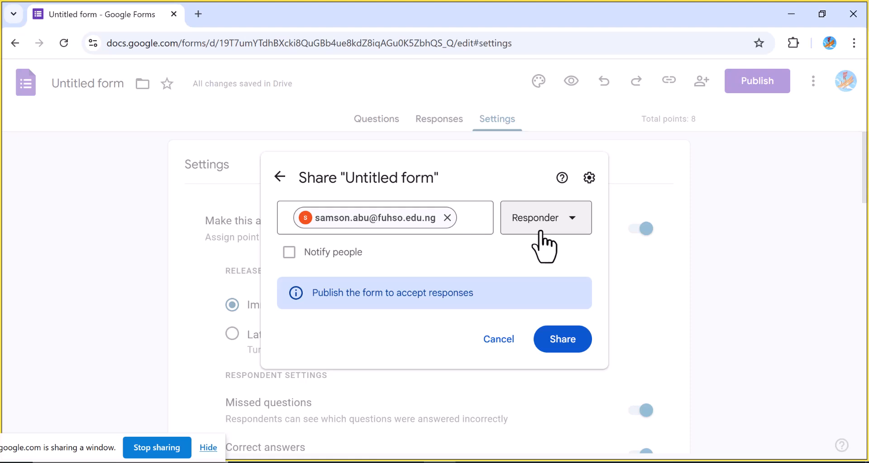
left_click(571, 219)
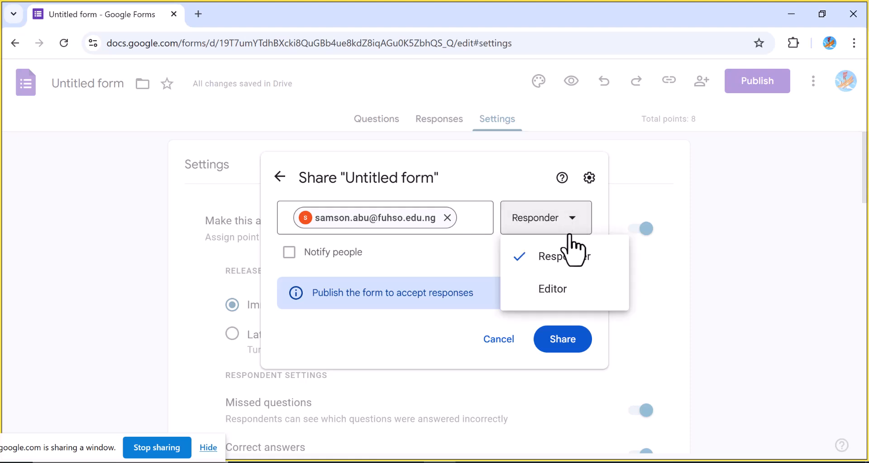
left_click(560, 292)
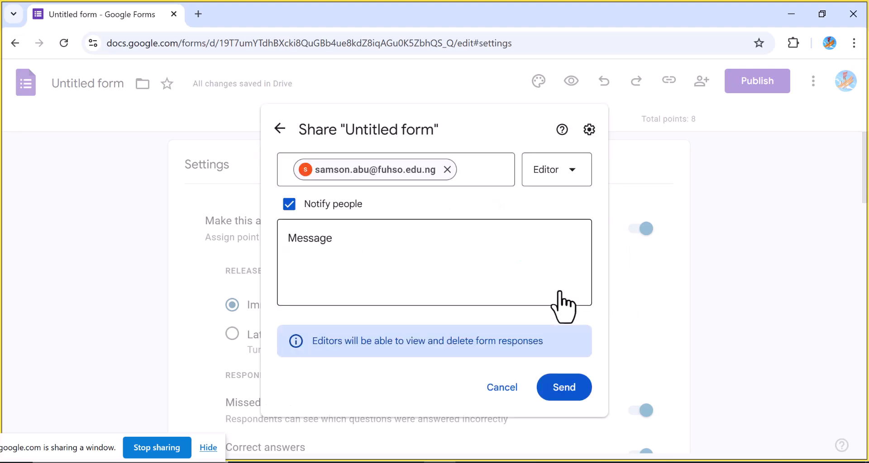
Write the notification message 'you have been added as an editor' and send the invitation
left_click(321, 248)
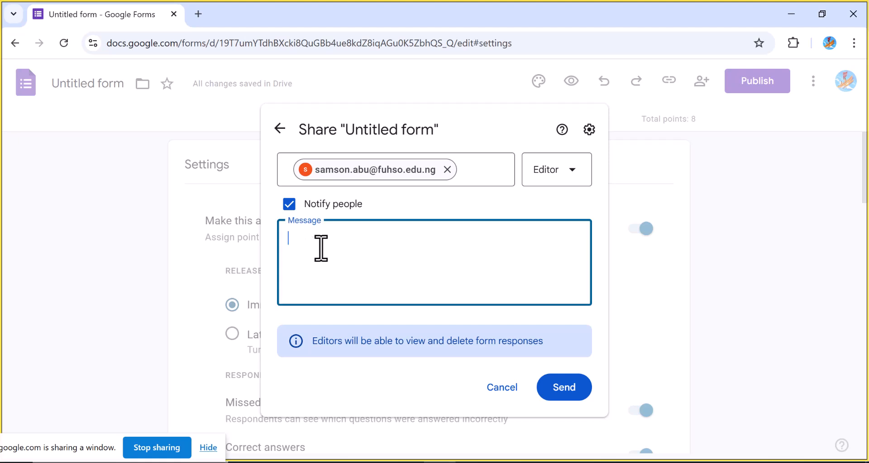
type("you haree")
key("BackSpace")
type("been adde")
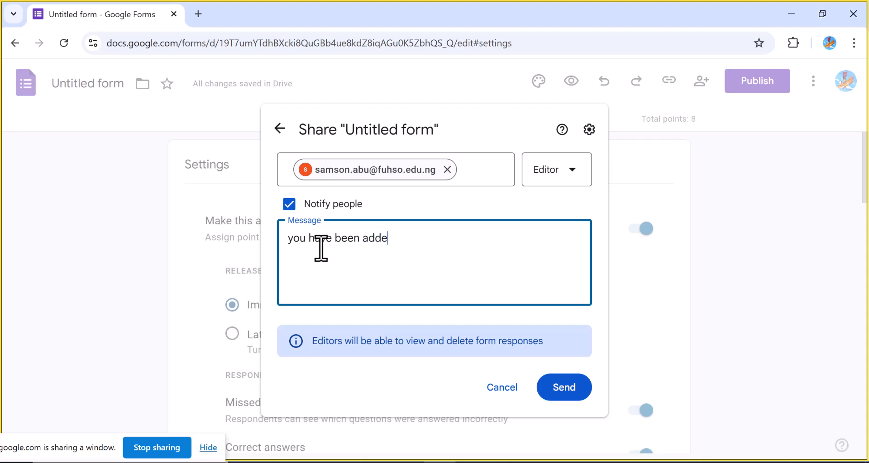
type("d as an editor")
left_click(562, 400)
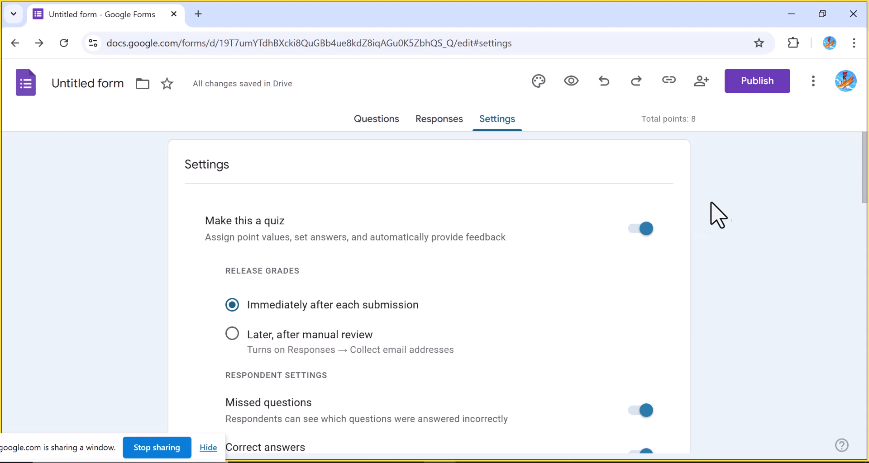
Publish the form to anyone with the link and dismiss the response management tip
left_click(741, 89)
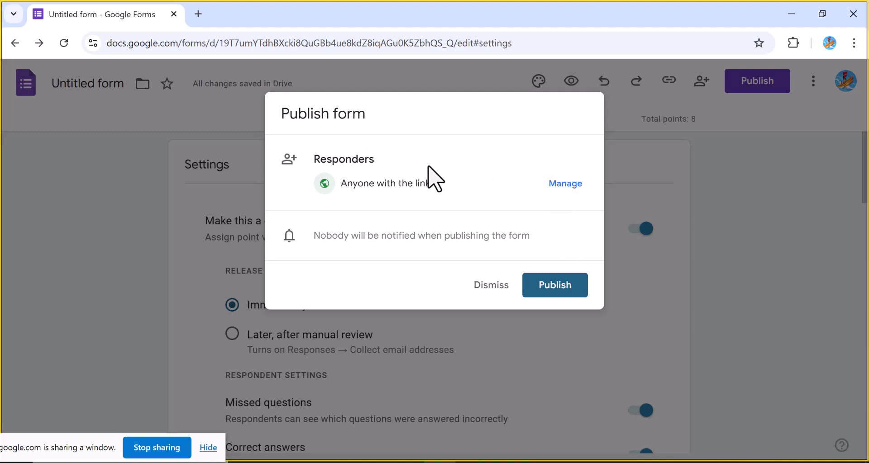
left_click(543, 290)
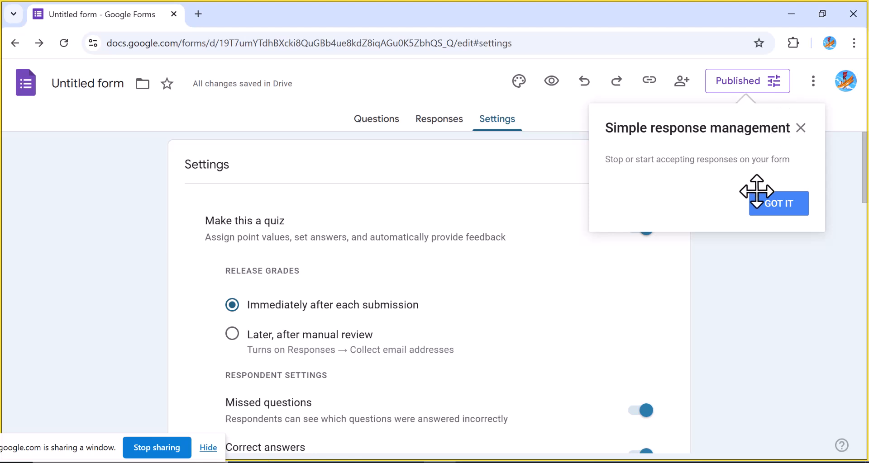
left_click(769, 209)
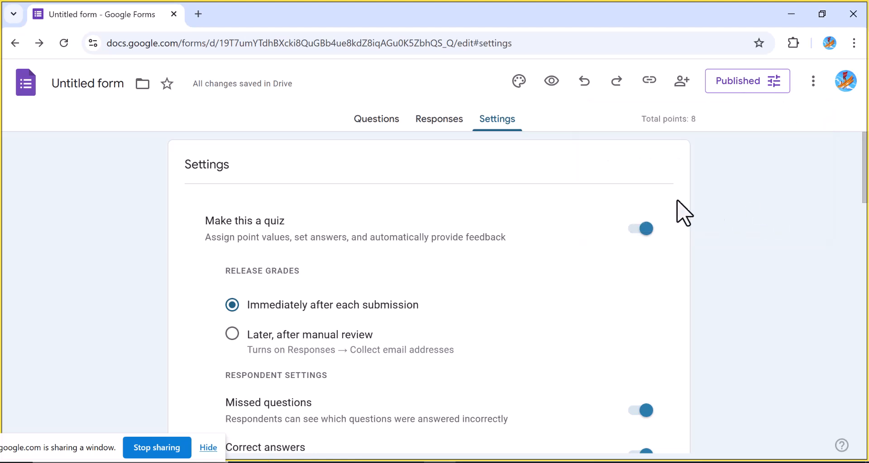
Turn off accepting responses in the published options and save
left_click(773, 82)
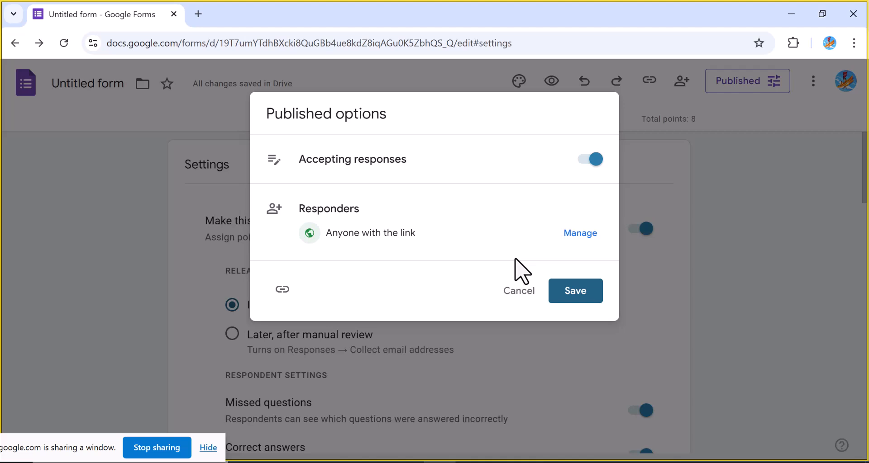
left_click(591, 160)
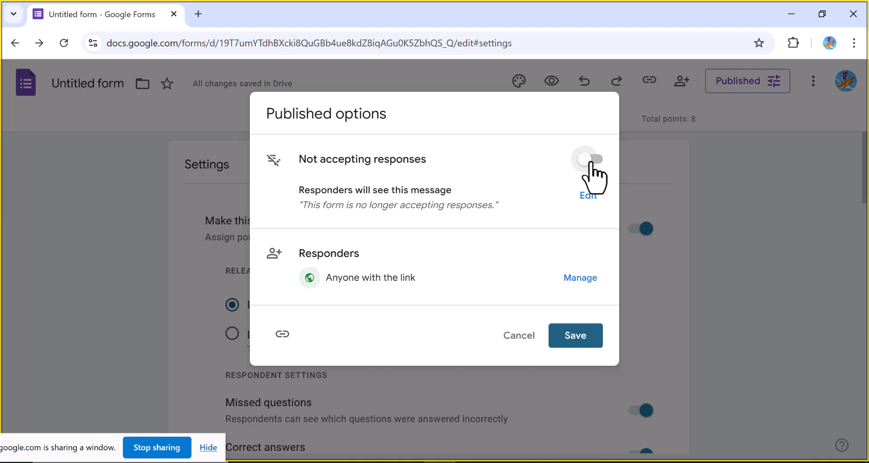
left_click(576, 338)
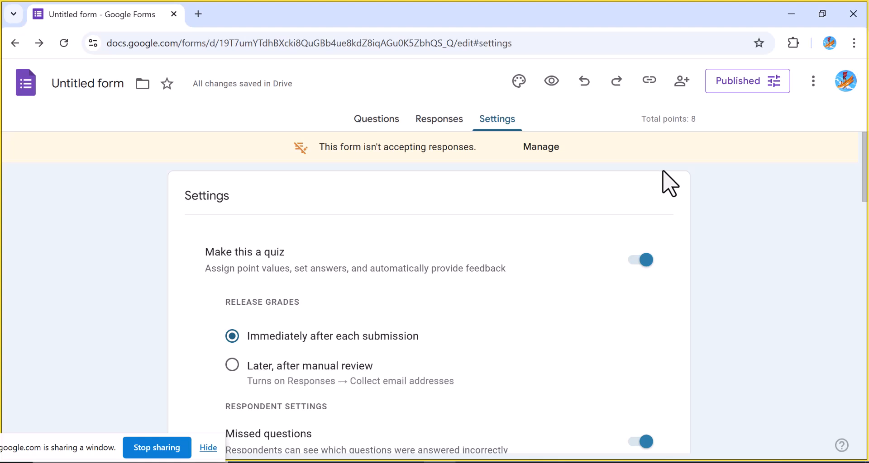
Copy the form's responder link as a shortened URL
left_click(649, 80)
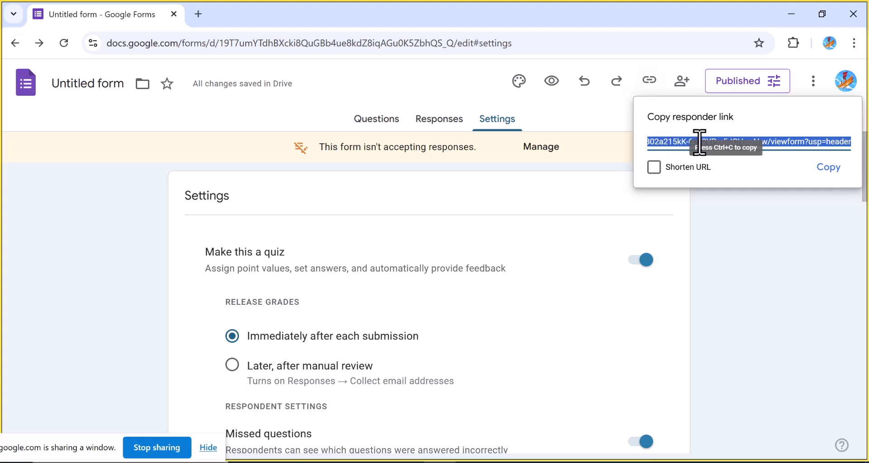
left_click(653, 168)
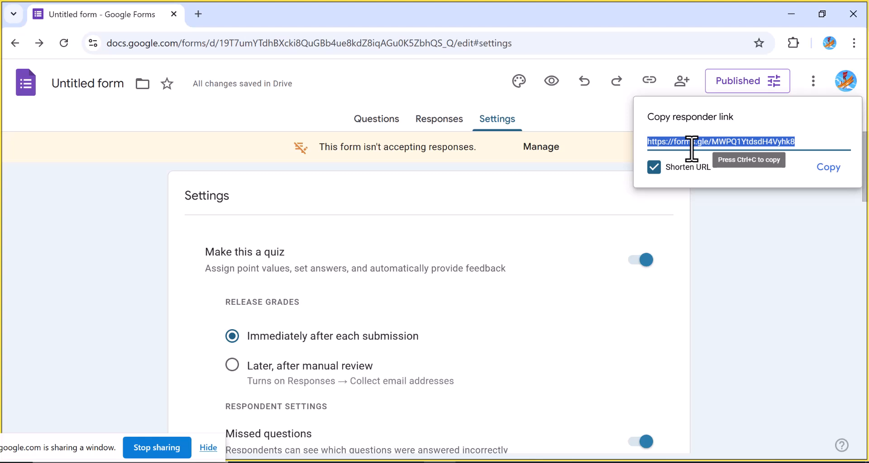
left_click(821, 168)
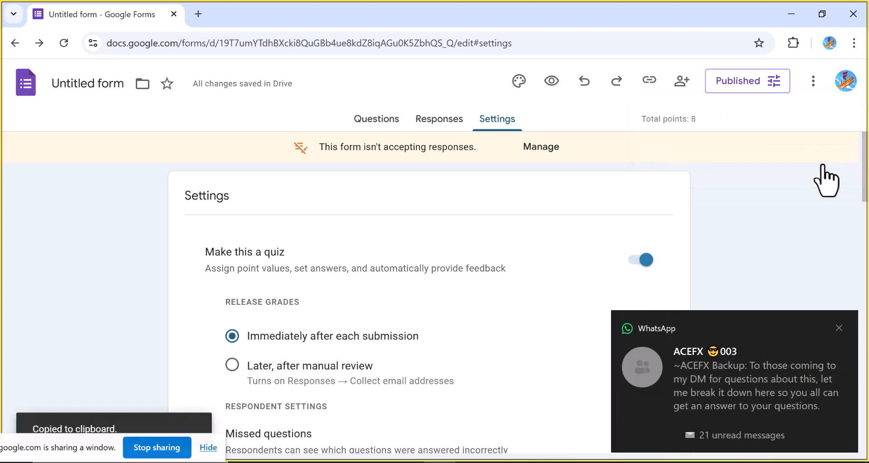
left_click(839, 328)
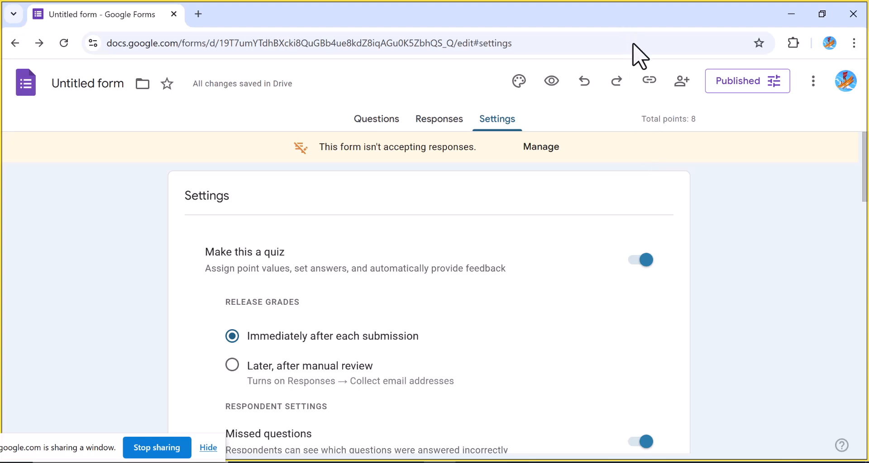
Switch to WhatsApp and send the pasted form link in the open chat
key("alt+Tab")
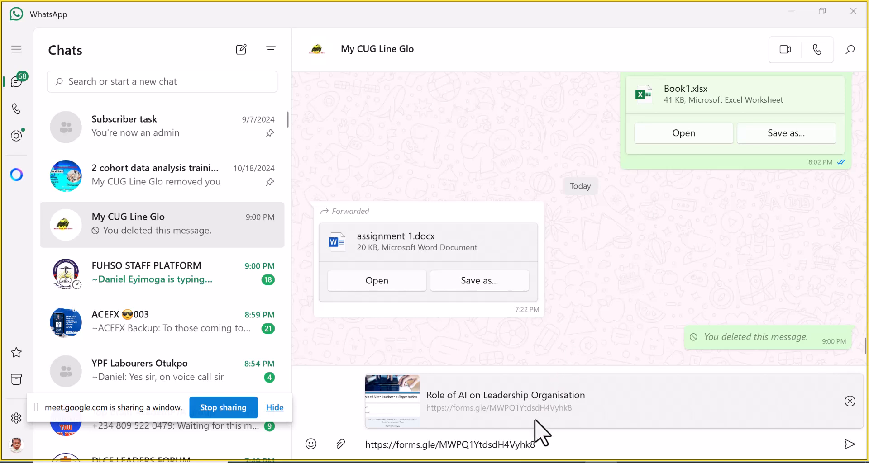
left_click(543, 444)
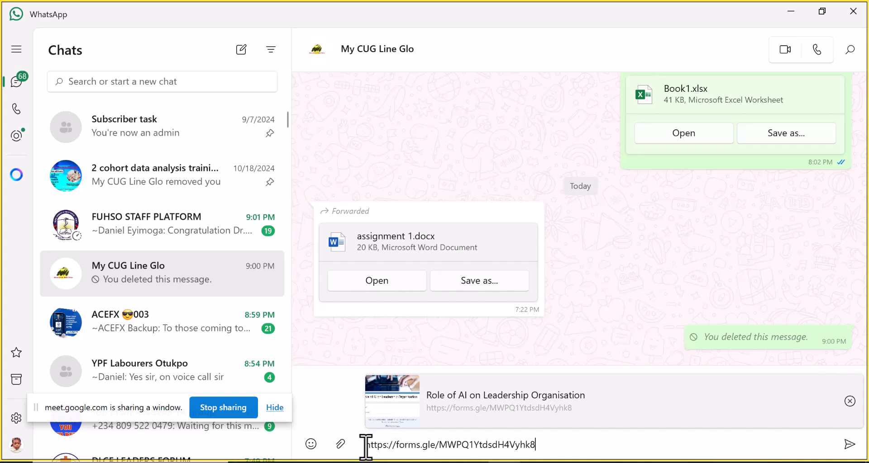
key("Return")
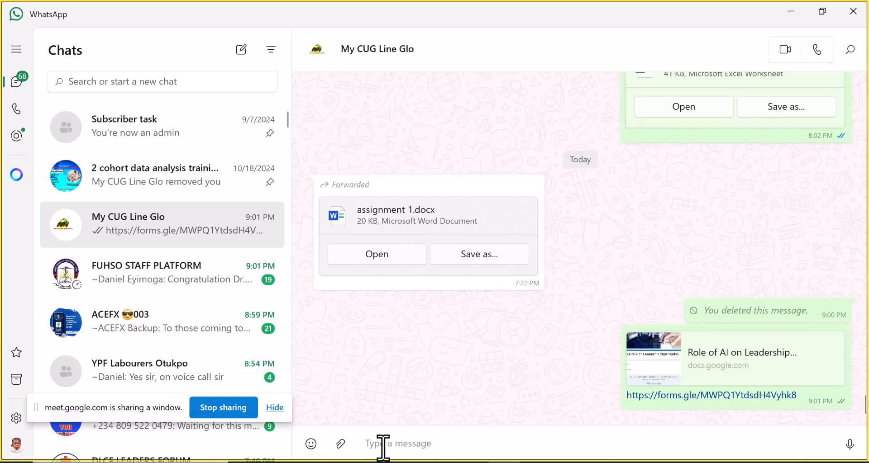
Send the message 'kindly fill the form, it is solely for research purposes.' with the form link, then return to the form
type("kindly f")
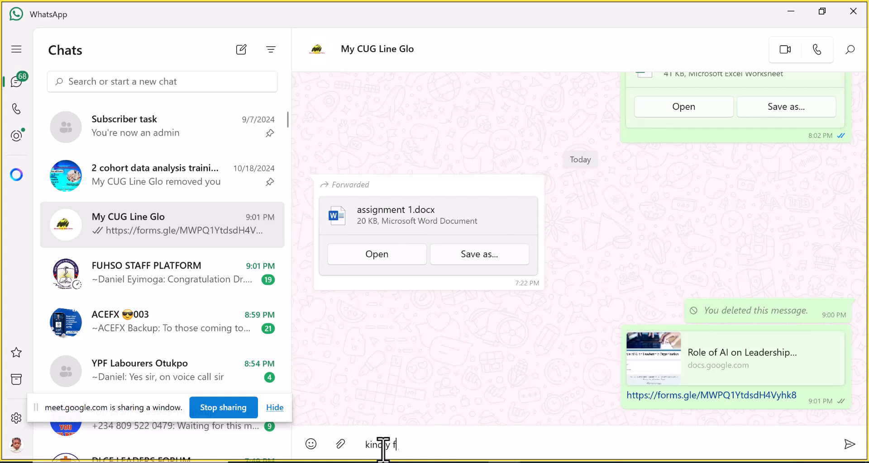
type("ill the form, it is solely for re")
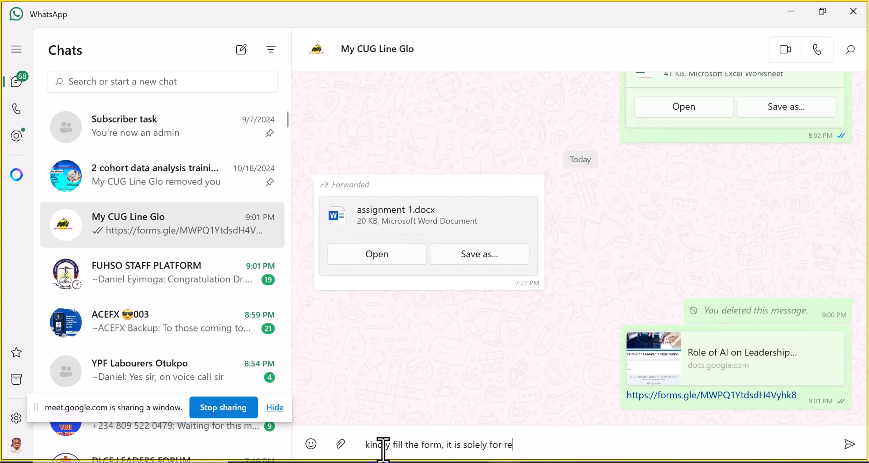
type("search purp")
key("BackSpace")
type("poses.")
key("ctrl+v")
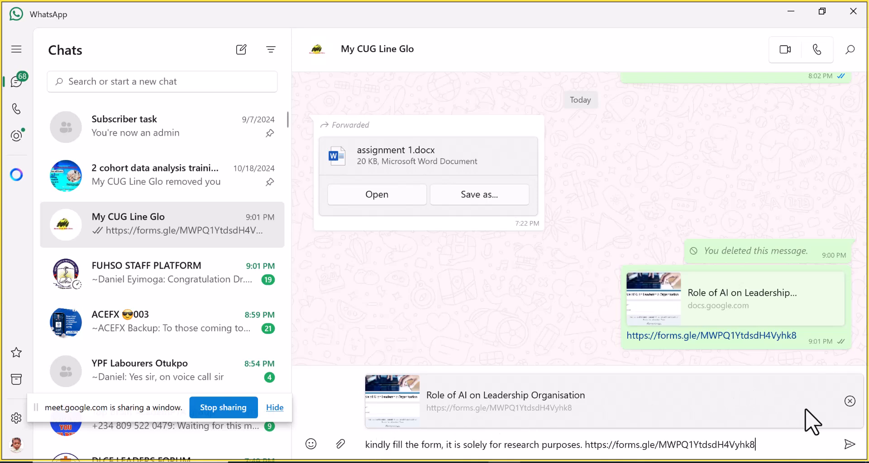
left_click(849, 445)
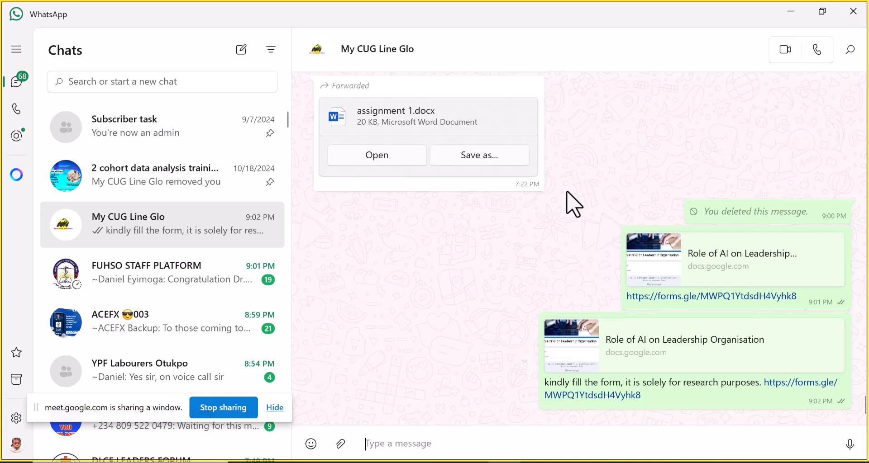
mouse_move(586, 132)
key("alt+Tab")
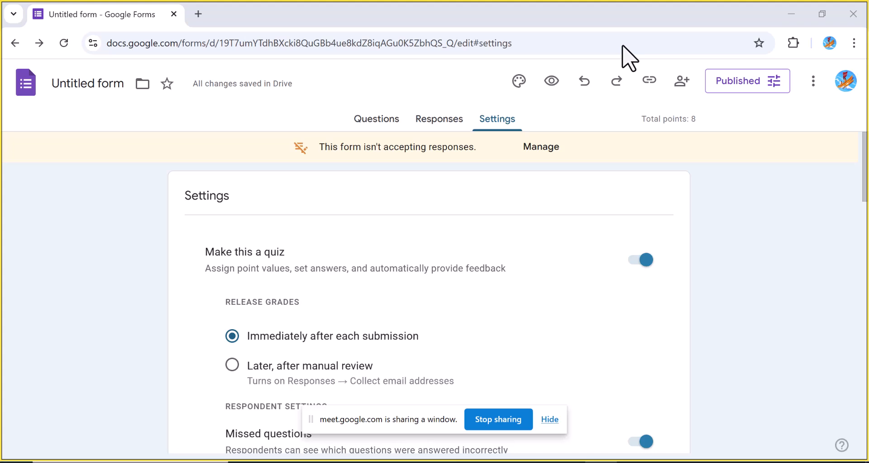